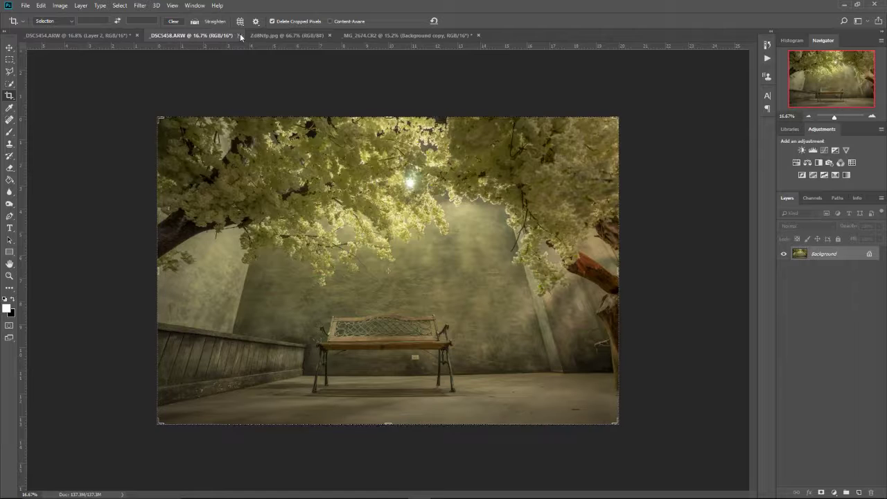
Close the bench photo _DSC5458.ARW without saving, and close the green-hill JPG.
left_click(237, 35)
key("n")
left_click(220, 37)
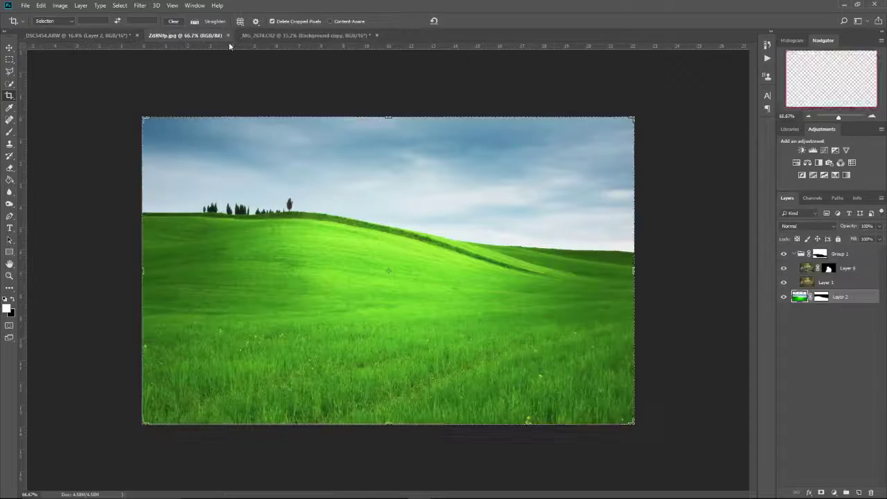
left_click(230, 35)
Close the composite _DSC5454.ARW, saving it as a Photoshop file, and bring the blue-haired portrait to the front.
left_click(136, 35)
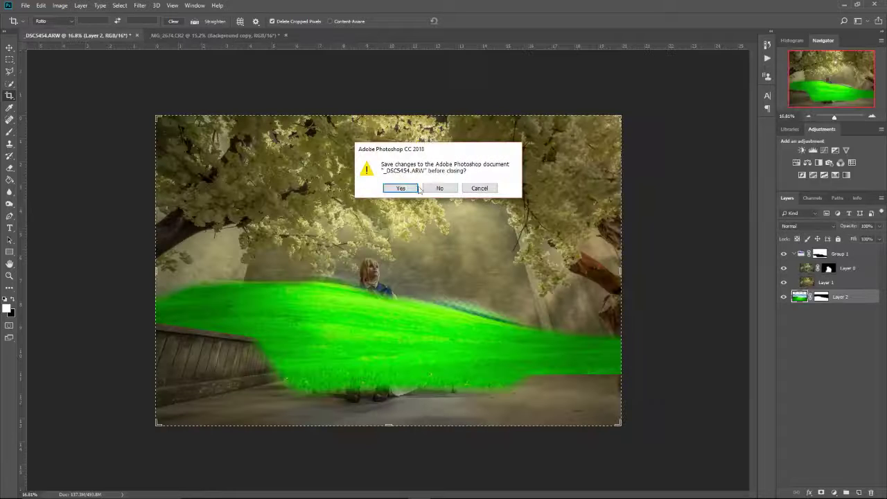
left_click(407, 190)
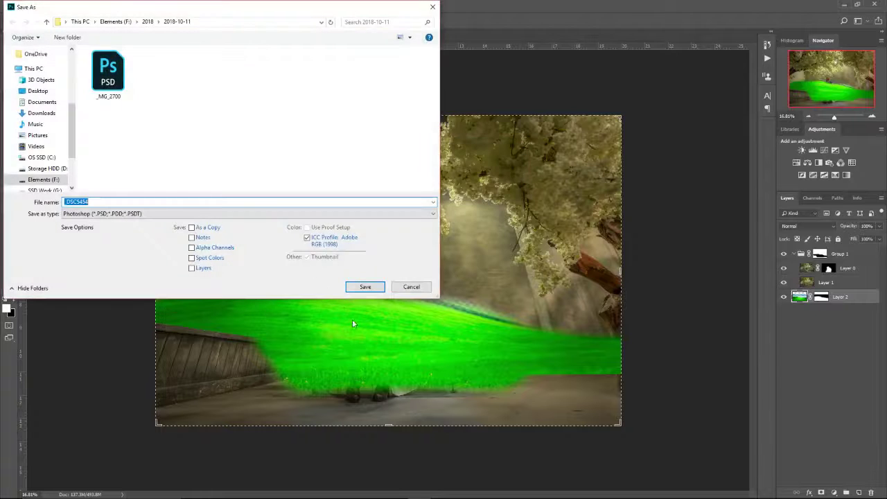
left_click(365, 286)
left_click(212, 36)
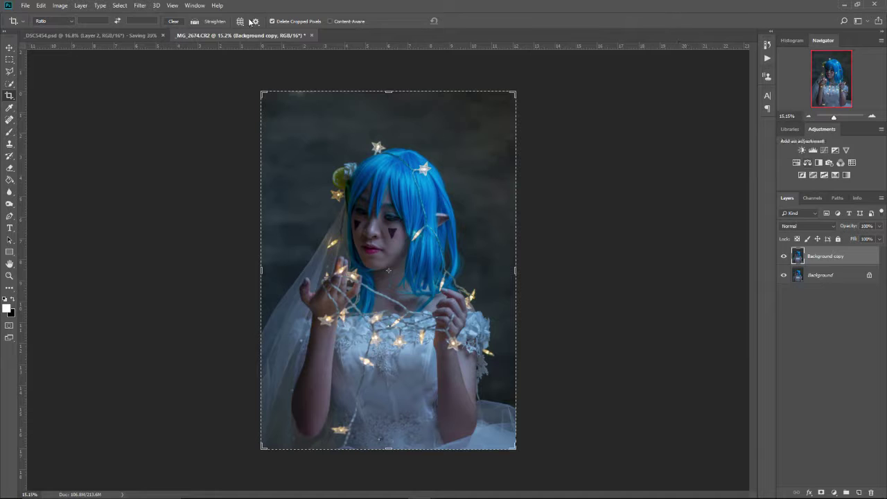
Duplicate the portrait's Blue channel and show only the Blue copy channel.
left_click(814, 198)
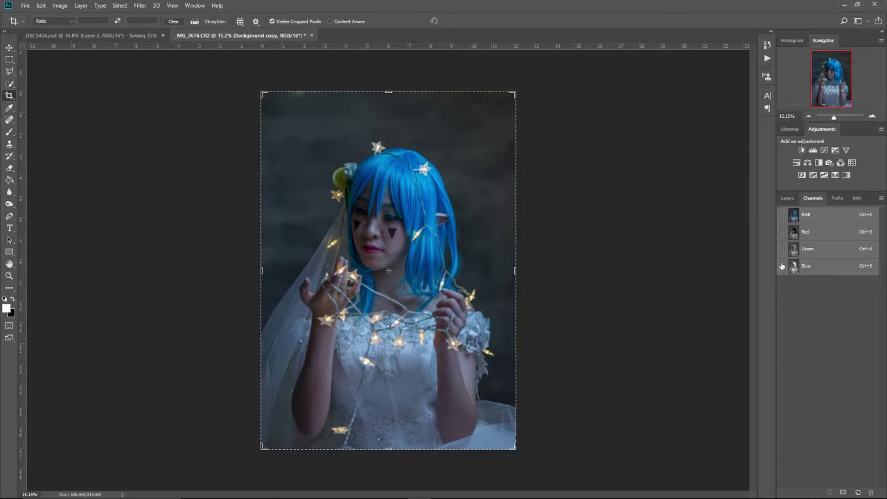
left_click(797, 266)
right_click(822, 267)
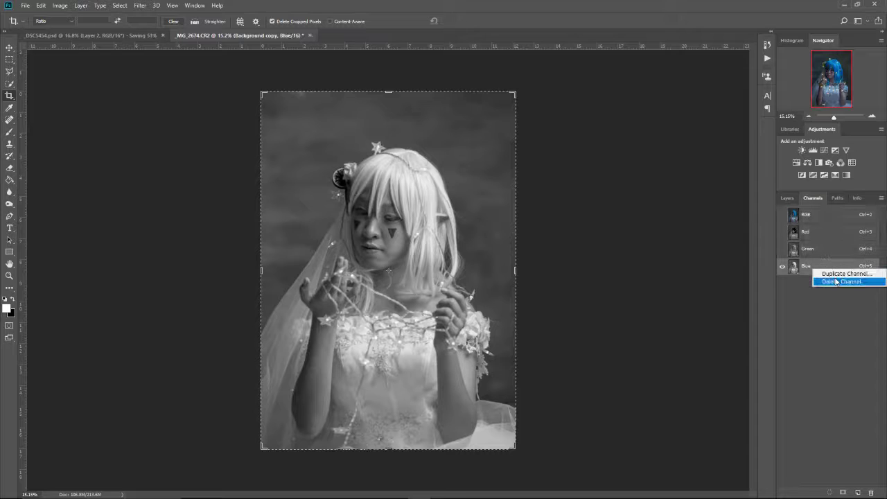
left_click(824, 282)
left_click(438, 188)
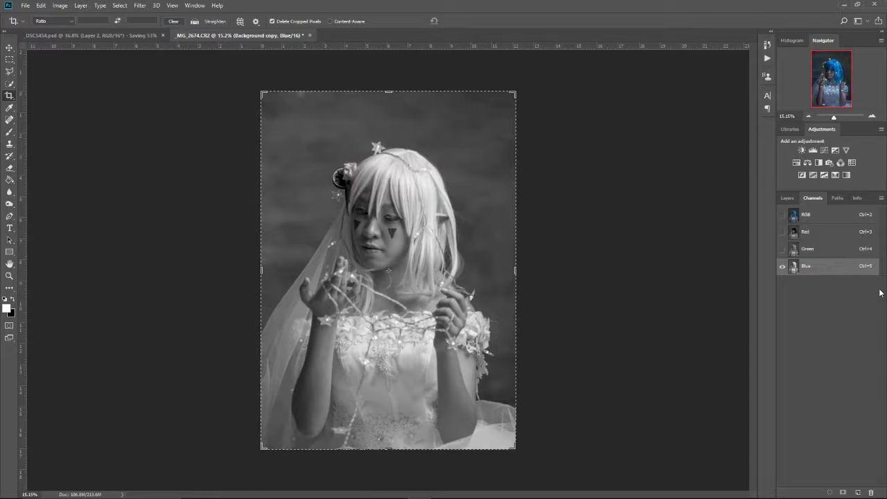
right_click(841, 266)
left_click(832, 271)
key("Return")
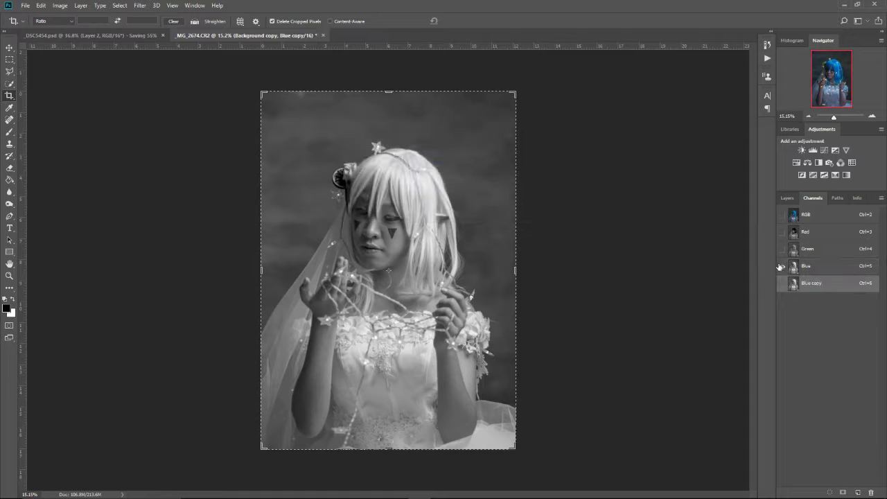
left_click(783, 283)
left_click(782, 267)
Apply the High Pass filter to the Blue copy channel with a radius of 30.4 pixels.
left_click(139, 6)
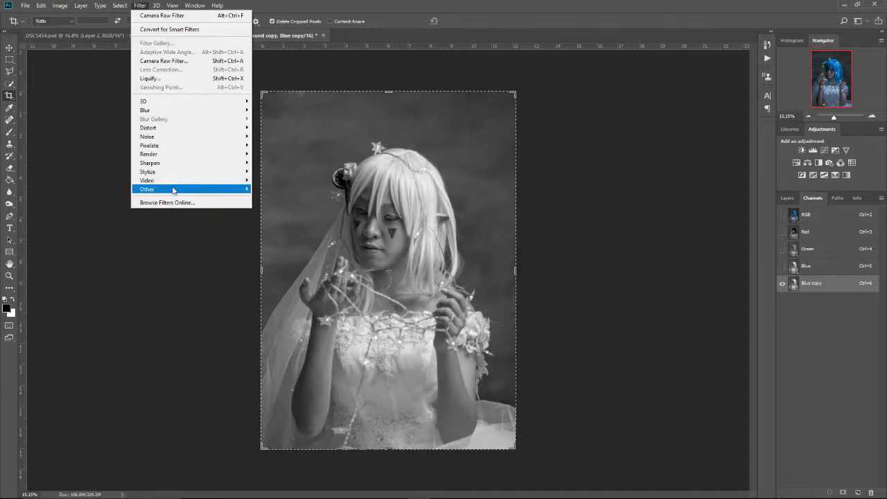
mouse_move(174, 188)
left_click(124, 200)
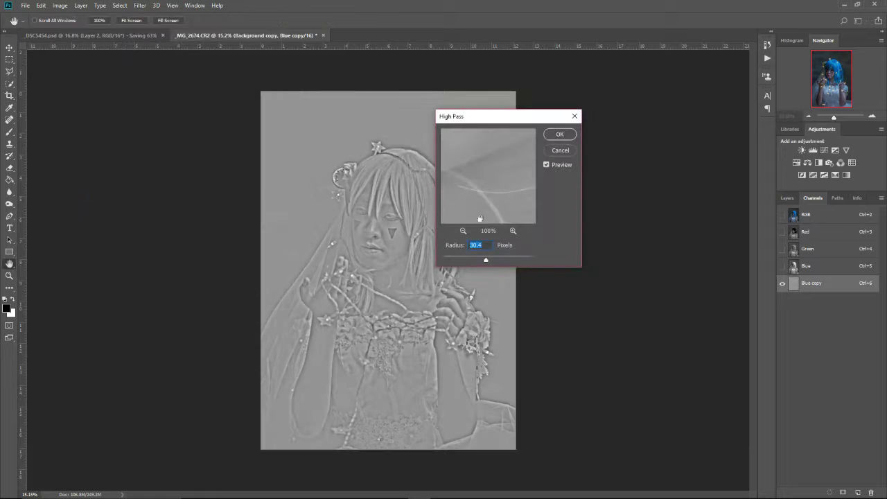
left_click(552, 140)
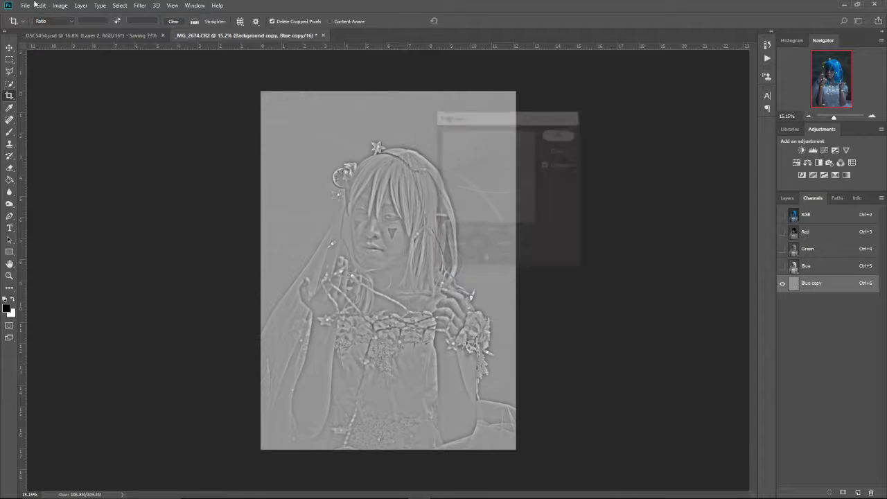
key("c")
Increase the Blue copy channel's edge contrast with Apply Image.
left_click(59, 6)
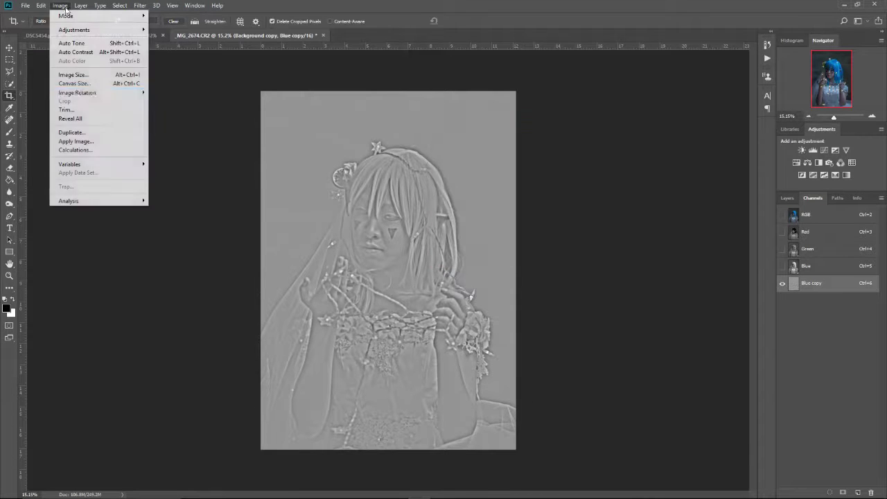
left_click(84, 142)
left_click(621, 101)
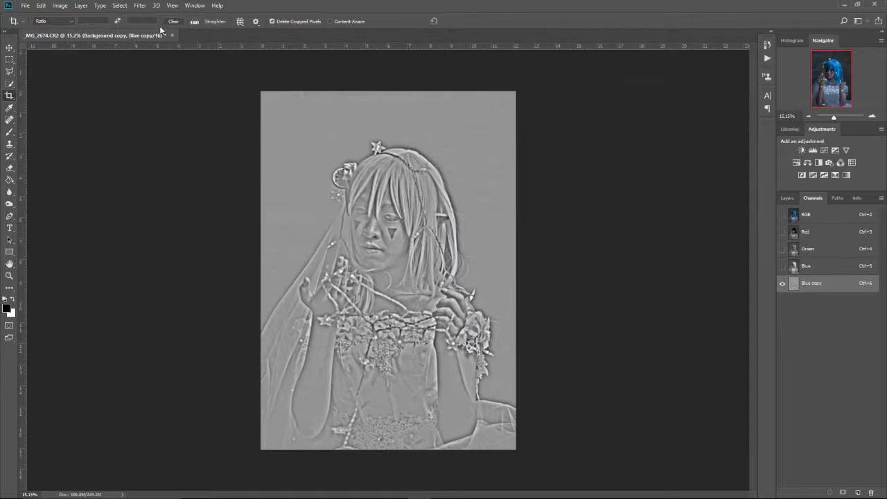
Rerun the last filter on the Blue copy channel and use Apply Image on it a second time.
left_click(140, 6)
left_click(140, 5)
left_click(60, 6)
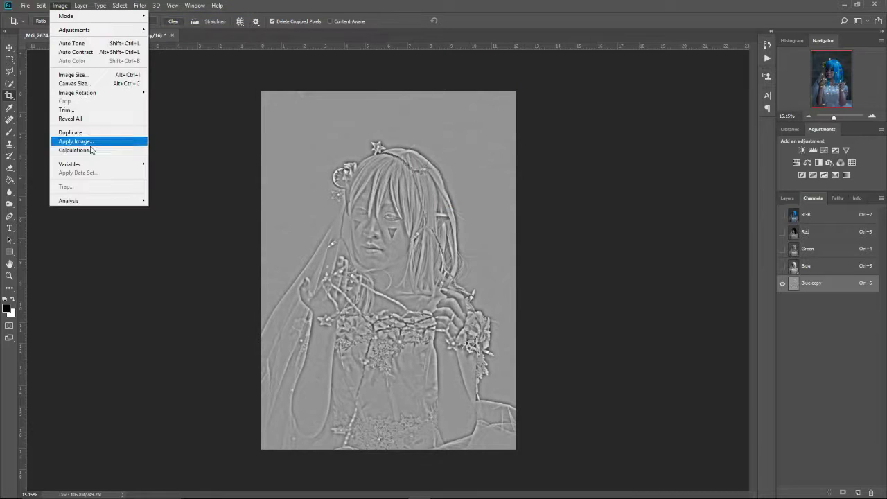
left_click(98, 142)
key("Return")
left_click(147, 5)
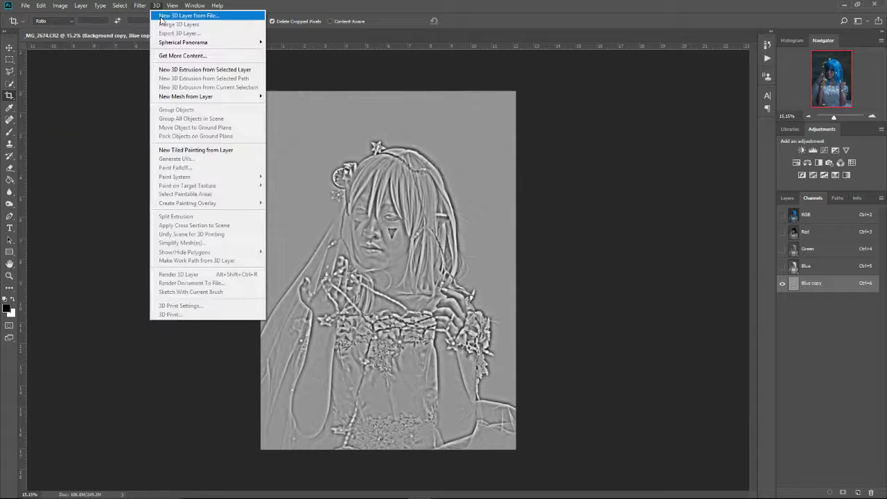
left_click(187, 18)
left_click(428, 10)
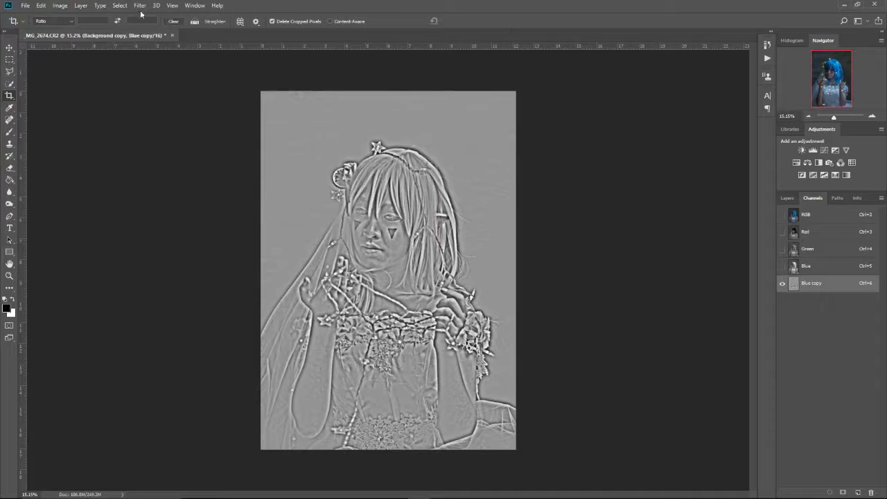
Strengthen the Blue copy channel further with one more round of the last filter and Apply Image.
left_click(140, 6)
left_click(140, 6)
left_click(59, 6)
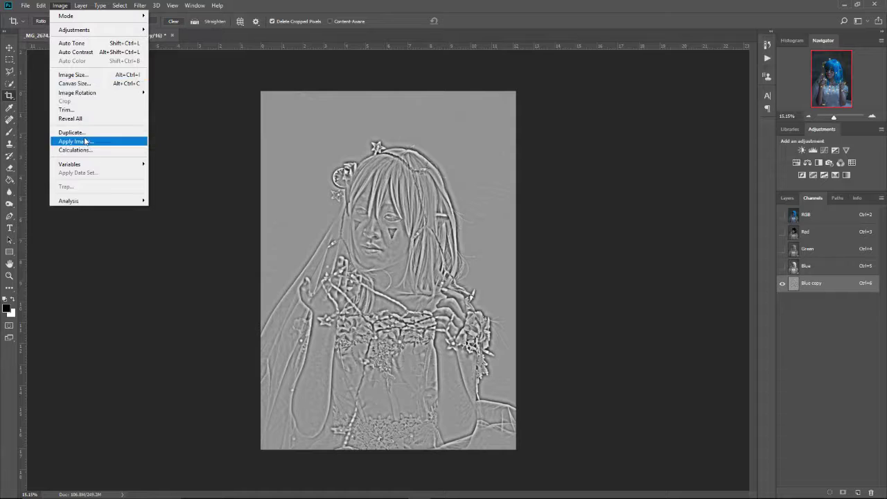
left_click(90, 142)
key("Return")
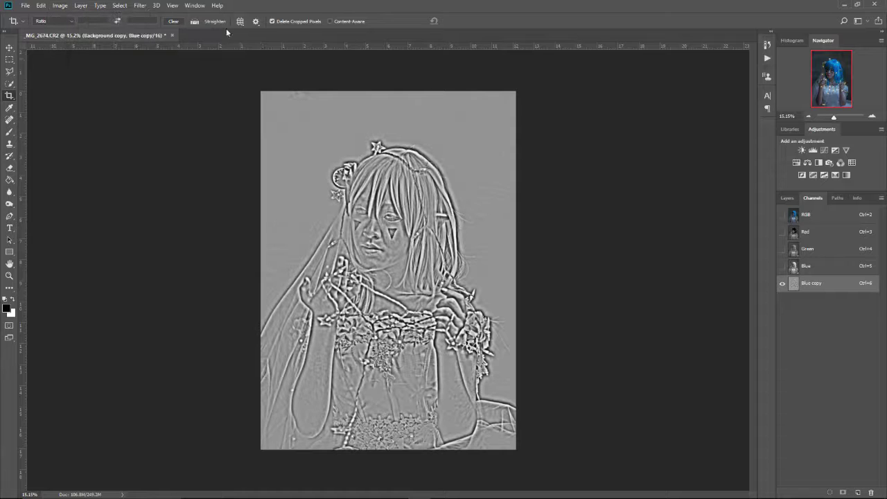
Repeat the last filter and Apply Image on the Blue copy channel again, discarding the accidental crop preview.
left_click(129, 6)
left_click(149, 16)
key("Return")
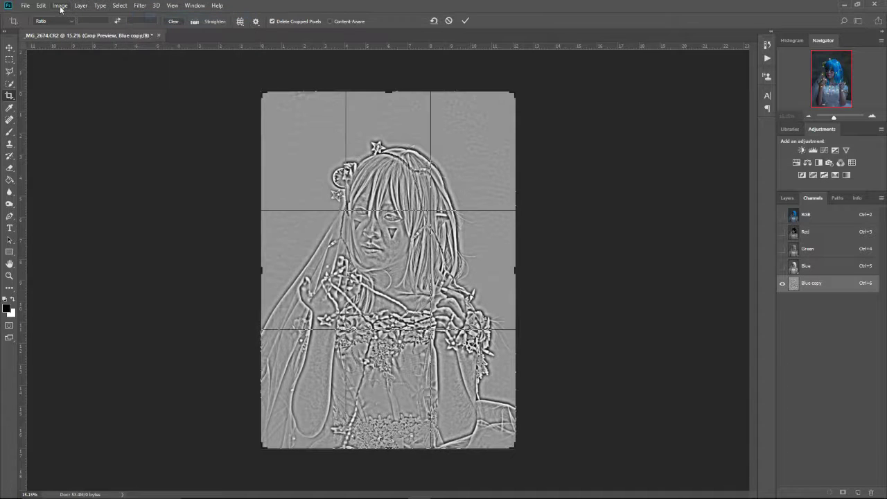
key("Escape")
left_click(59, 8)
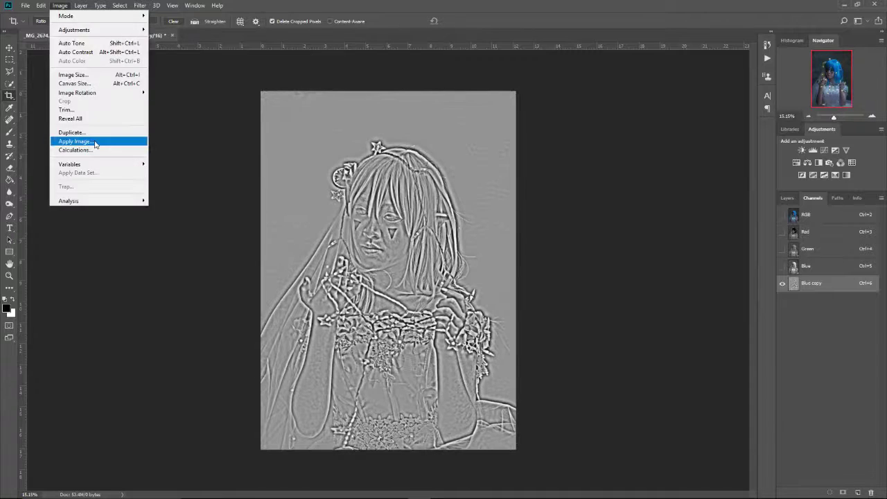
left_click(95, 141)
key("Return")
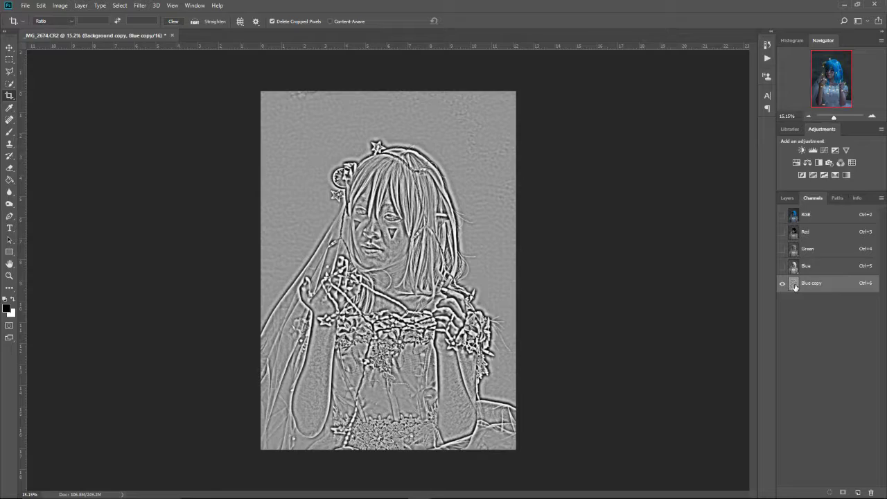
Load the Blue copy channel as a selection and show all the RGB channels.
left_click(795, 287, "ctrl")
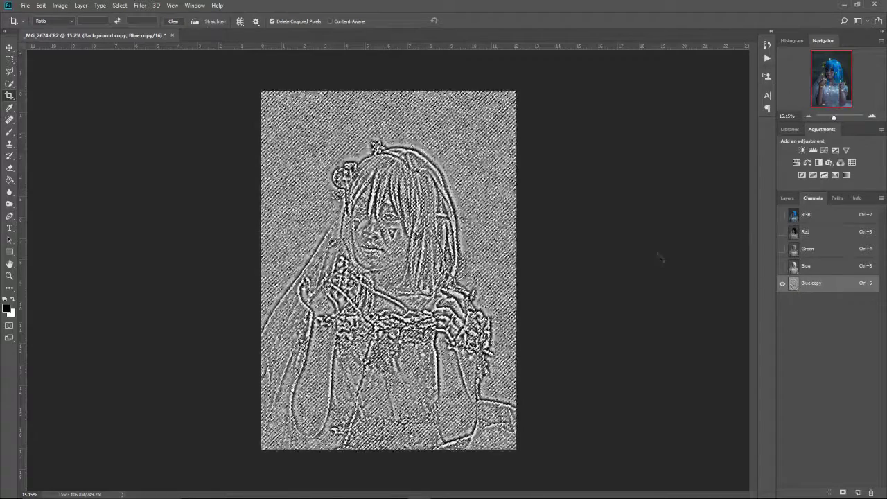
left_click_drag(783, 267, 782, 242)
left_click(782, 214)
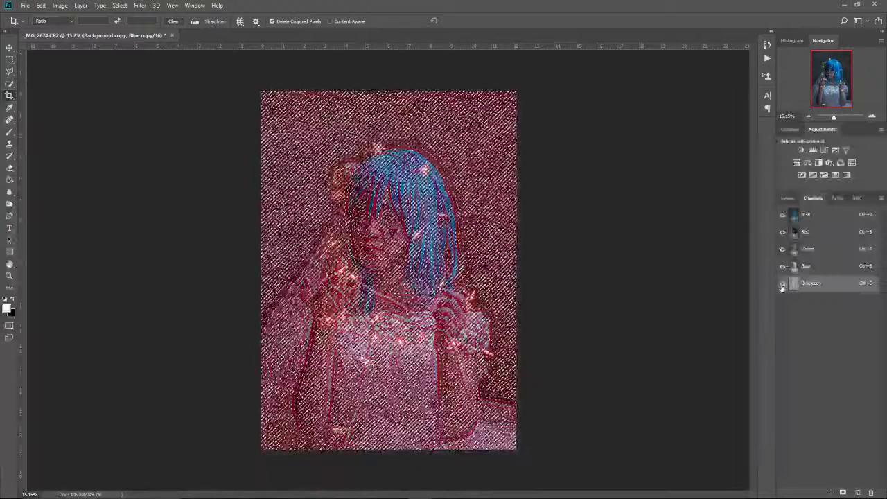
Hide and delete the Blue copy channel, keeping the selection.
left_click(782, 283)
right_click(824, 288)
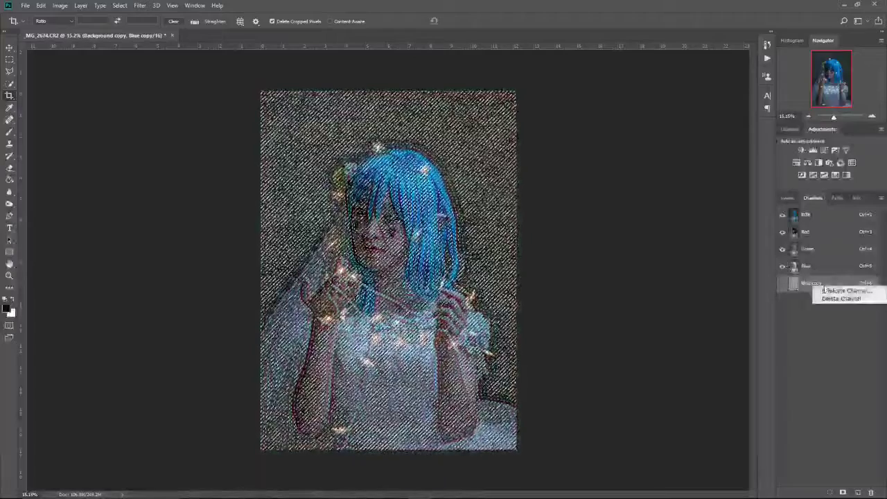
left_click(828, 297)
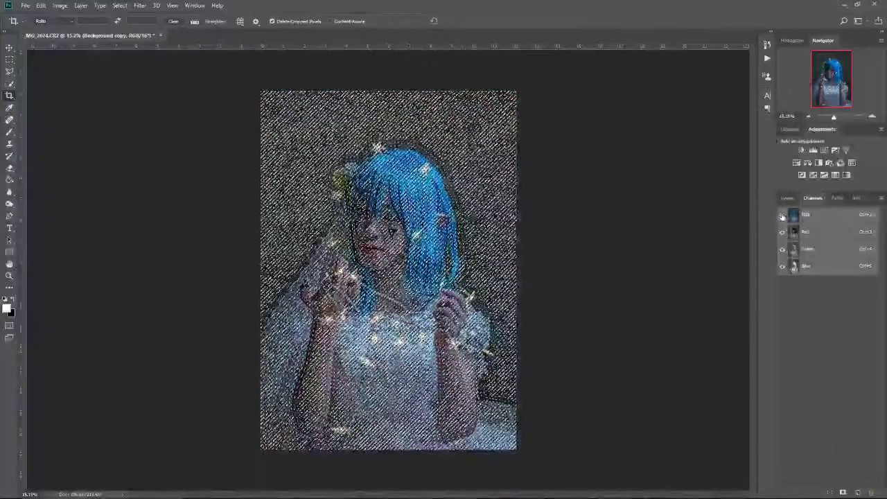
Add a Curves adjustment layer above Background copy, masked by the current selection.
left_click(786, 199)
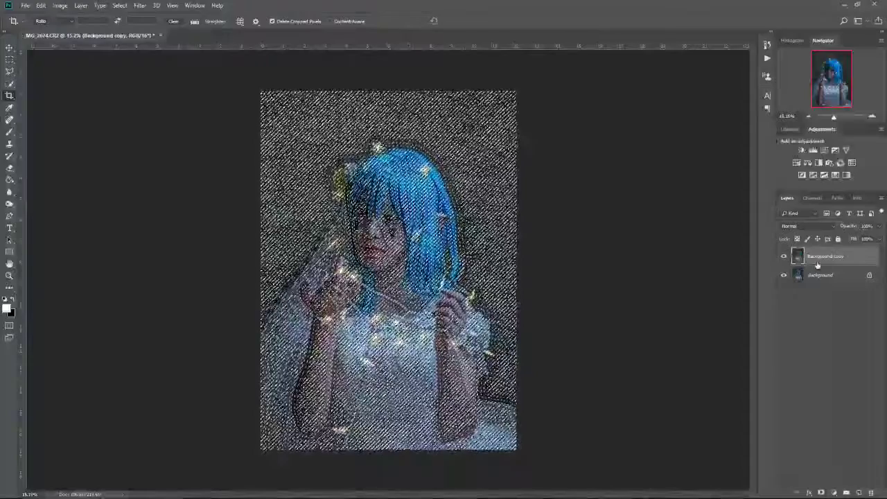
left_click(824, 150)
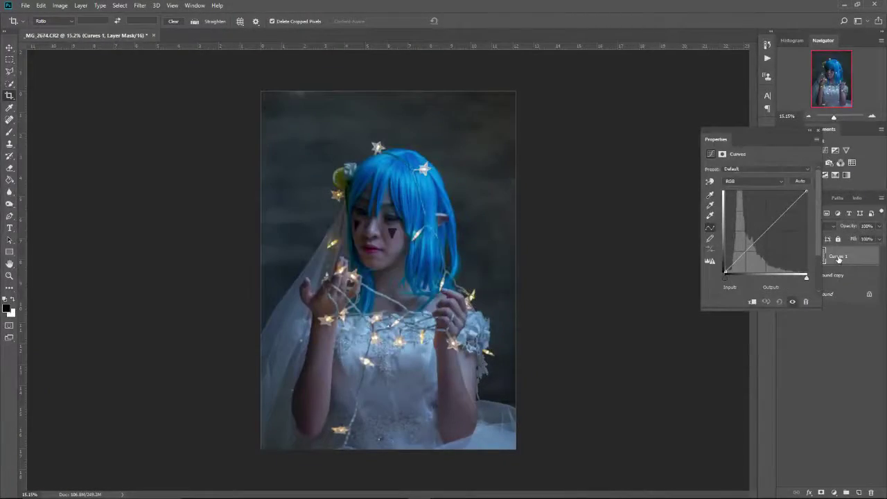
left_click(819, 131)
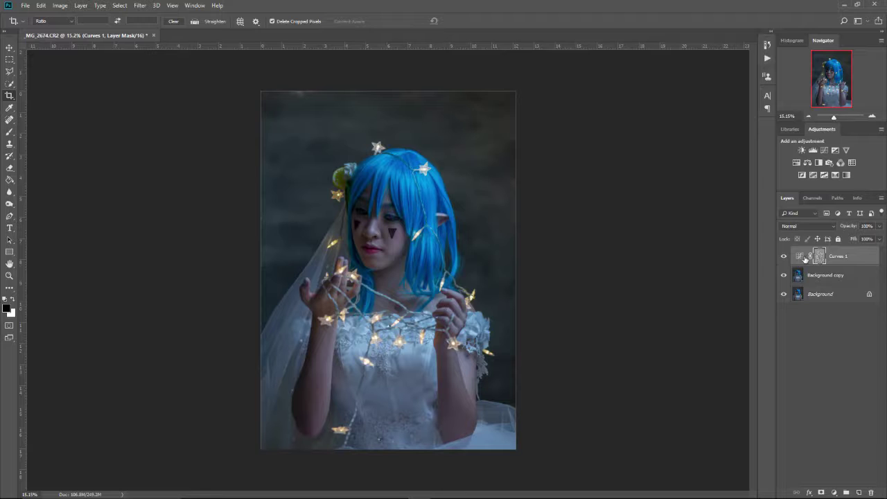
Raise the midtones of the Curves 1 layer's RGB curve to input 144, output 177, and inspect the face.
double_click(804, 258)
left_click_drag(767, 230, 771, 216)
scroll(341, 258, "up", 15)
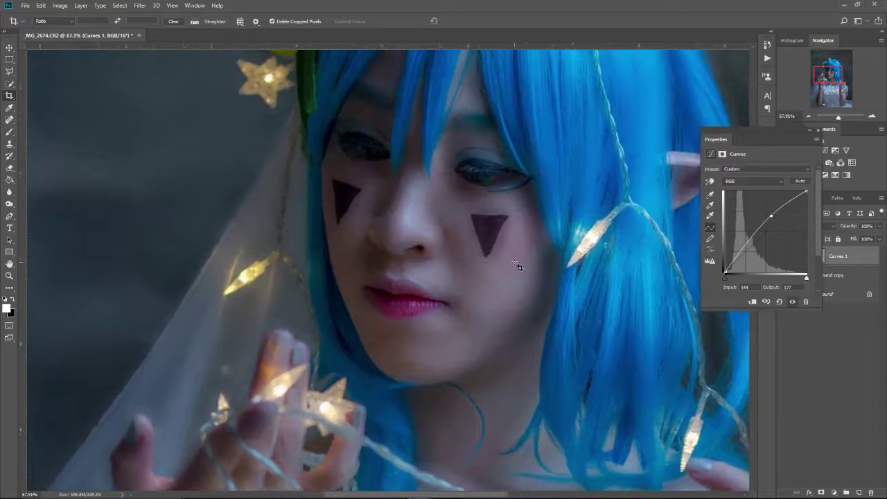
left_click_drag(517, 267, 519, 268)
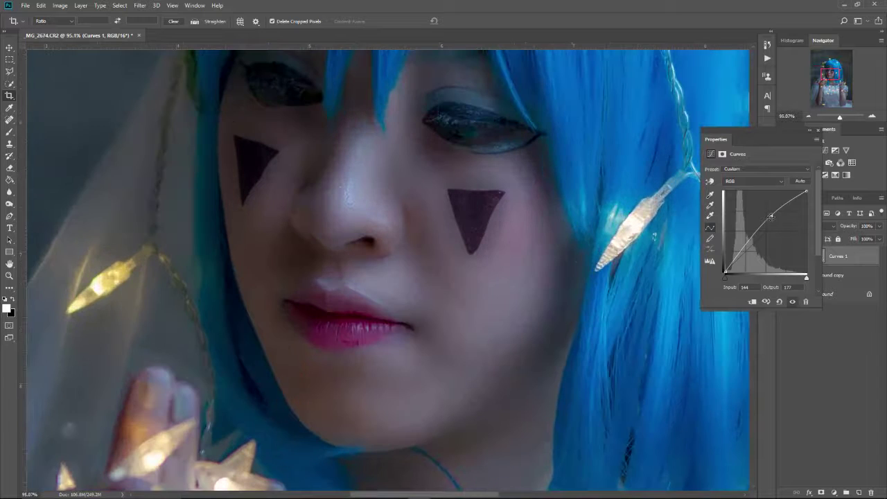
Refine the RGB curve point to input 141, output 162, comparing the skin up close and from farther away.
left_click_drag(771, 217, 773, 221)
scroll(408, 326, "down", 6)
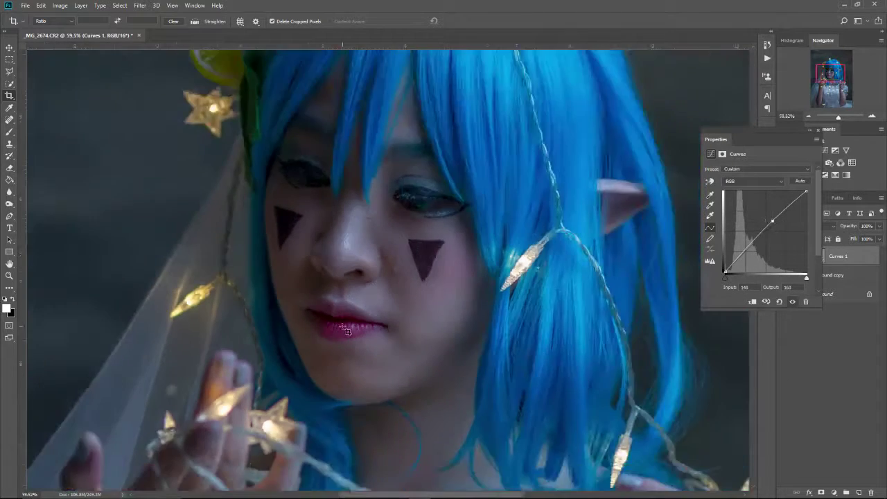
scroll(283, 323, "up", 6)
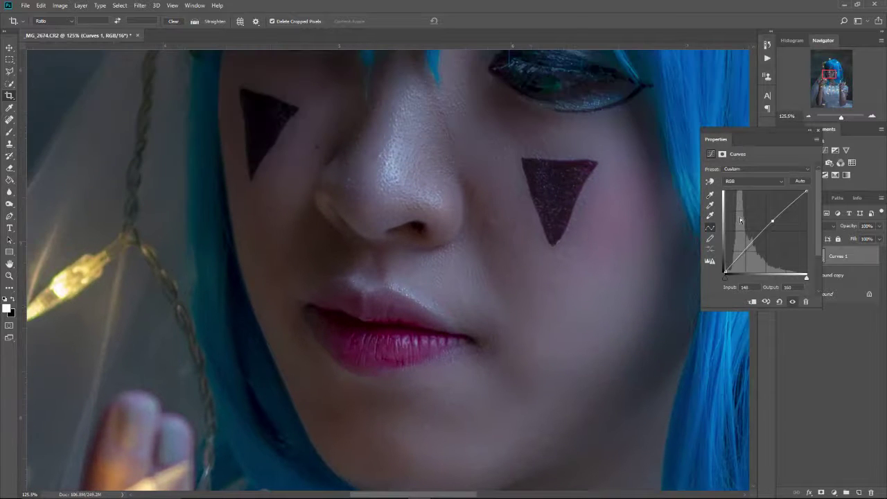
mouse_move(774, 221)
left_mouse_down()
mouse_move(783, 205)
mouse_move(770, 218)
left_mouse_up()
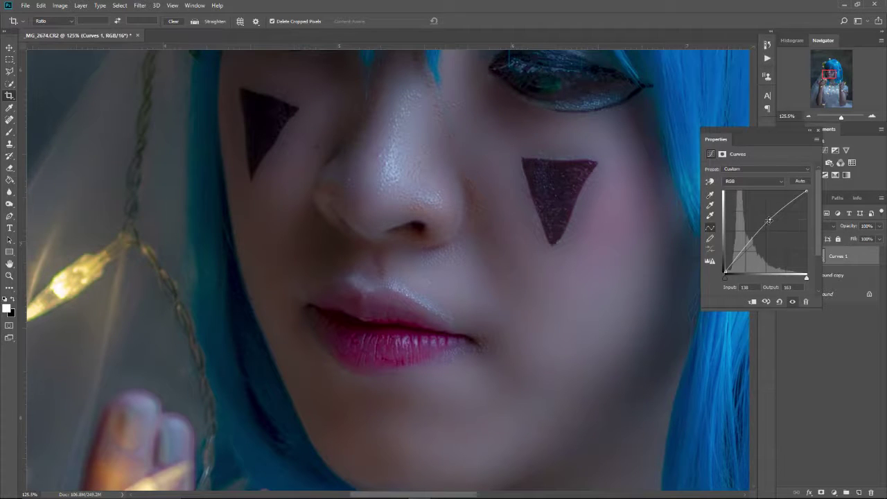
left_click_drag(768, 221, 770, 220)
scroll(391, 305, "down", 4)
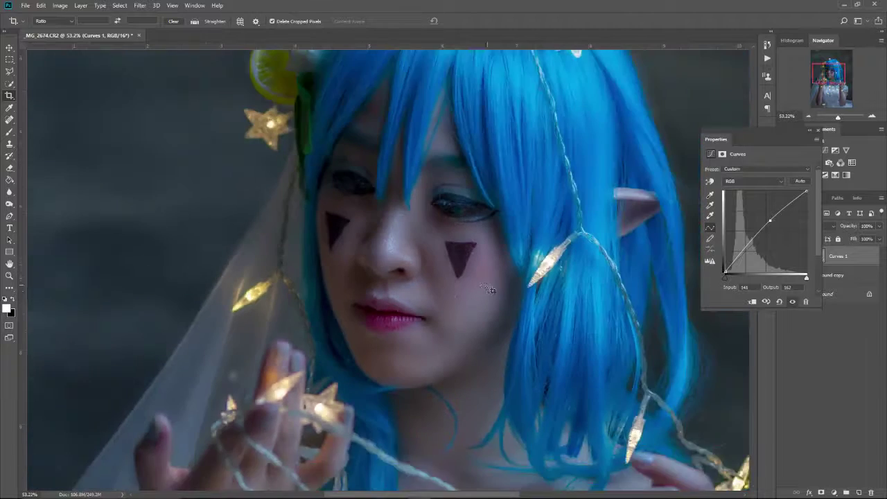
scroll(489, 289, "up", 4)
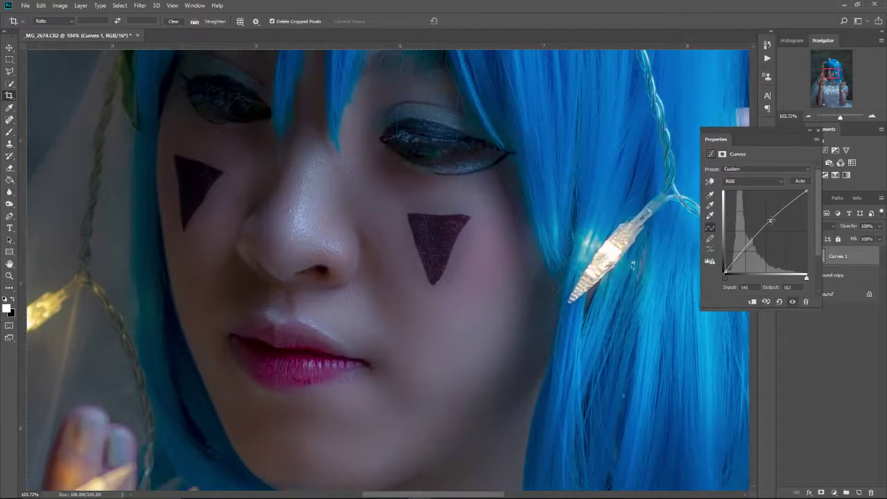
Adjust the Curves 1 layer's RGB curve point to input 140, output 165, and check the whole portrait.
left_click_drag(770, 221, 769, 220)
scroll(478, 272, "down", 10)
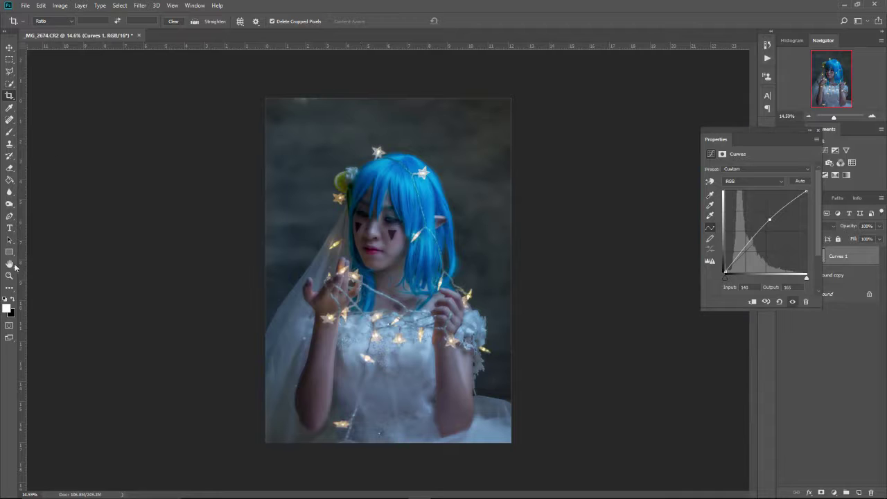
Group the Curves 1 and Background copy layers, and add a group mask filled with black.
left_click(8, 183)
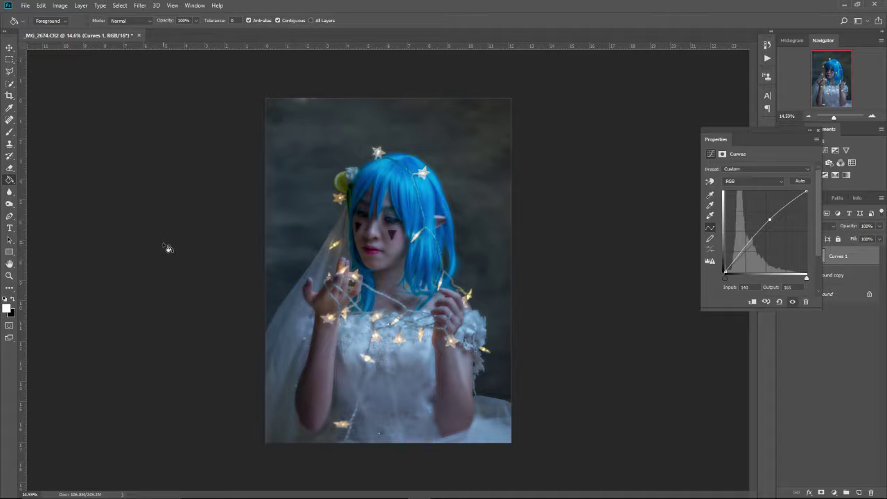
key("x")
left_click(818, 131)
left_click(842, 277)
left_click(843, 262, "shift")
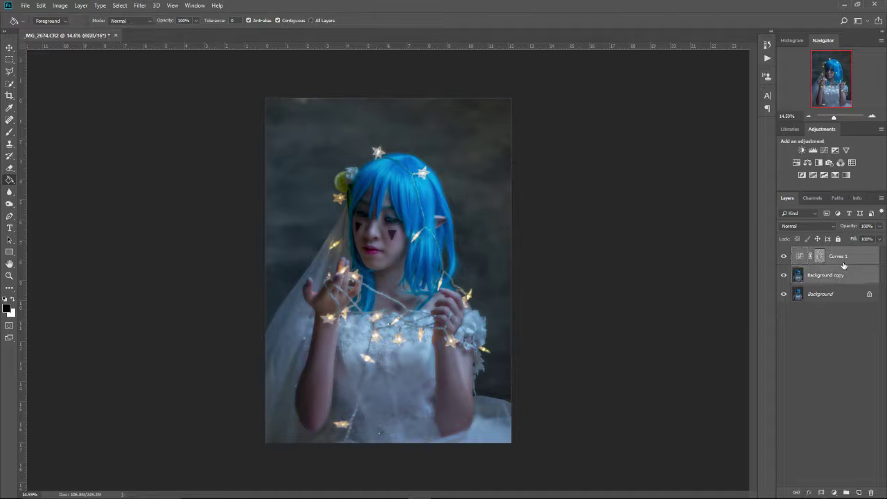
key("ctrl+g")
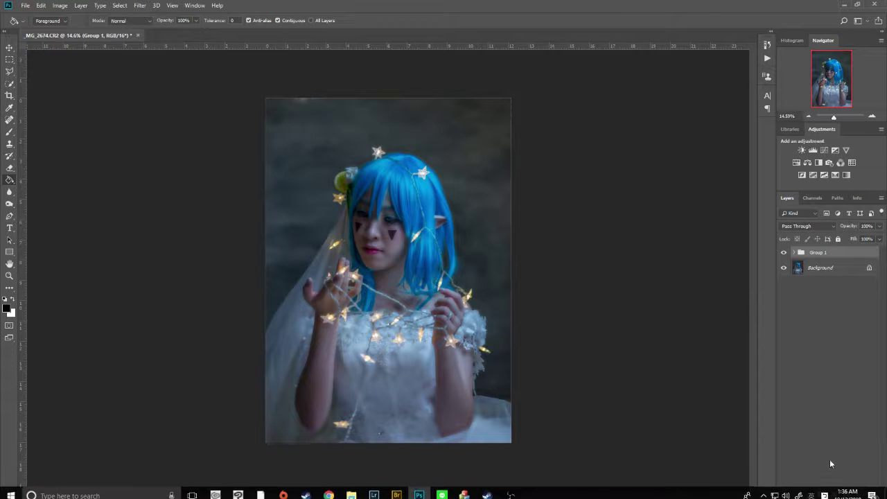
left_click(822, 493)
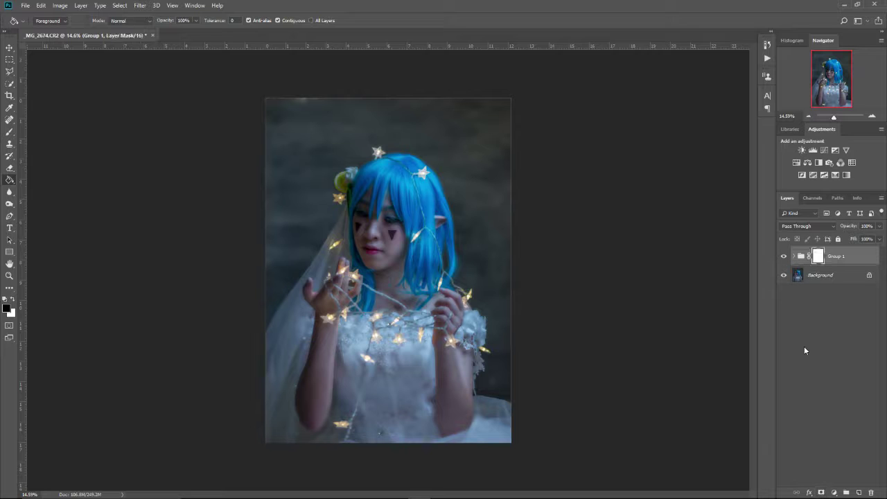
left_click(362, 261)
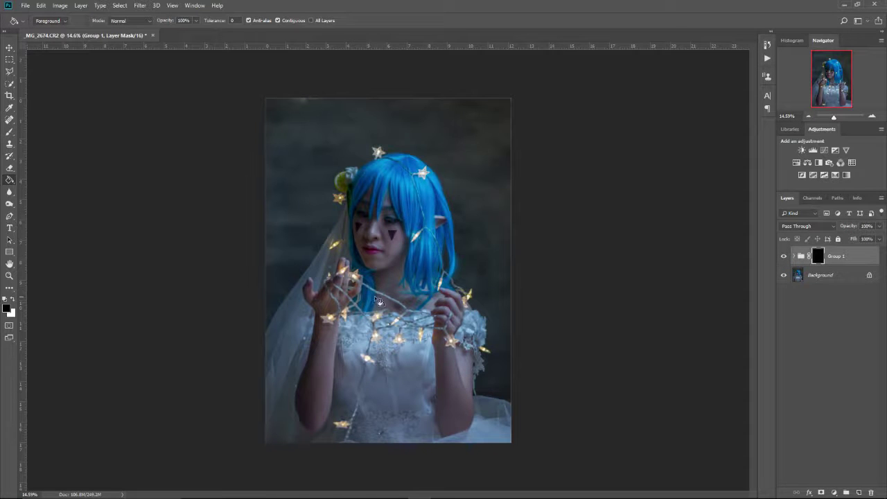
Paint white on Group 1's mask over the forehead and nose bridge with a soft brush of about 70 px.
key("b")
scroll(281, 246, "up", 2)
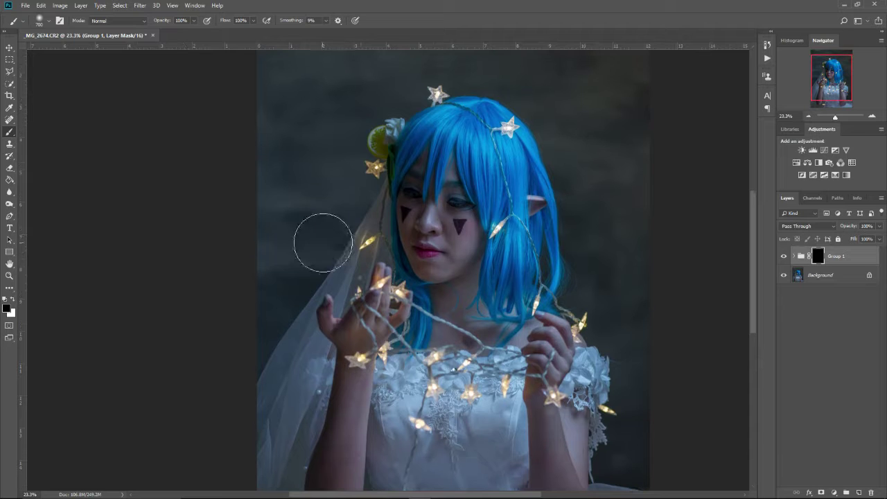
key("bracketleft")
key("bracketleft")
key("bracketleft")
key("bracketleft")
key("x")
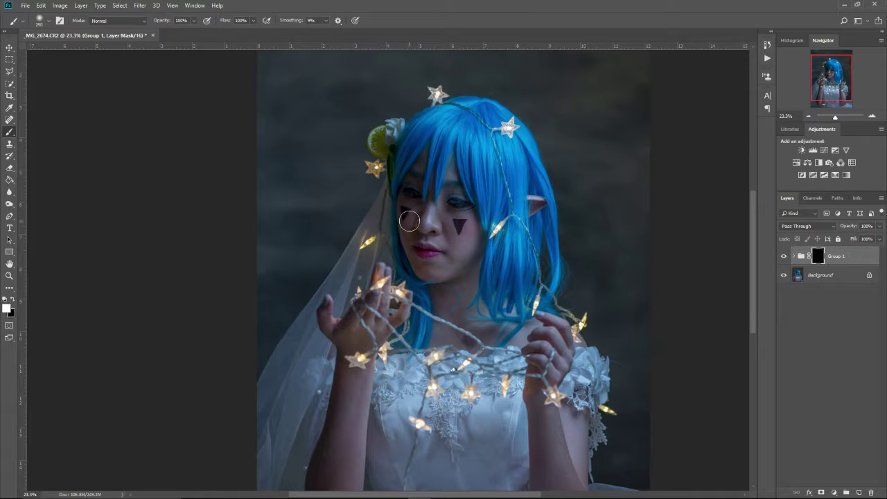
scroll(416, 185, "up", 4)
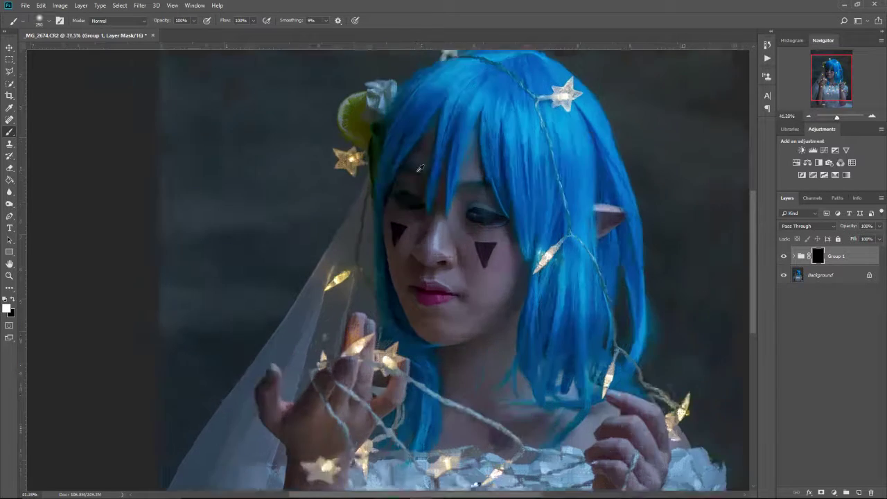
key("bracketleft")
key("bracketleft")
key("bracketleft")
key("bracketleft")
key("bracketleft")
key("bracketleft")
key("bracketleft")
key("bracketleft")
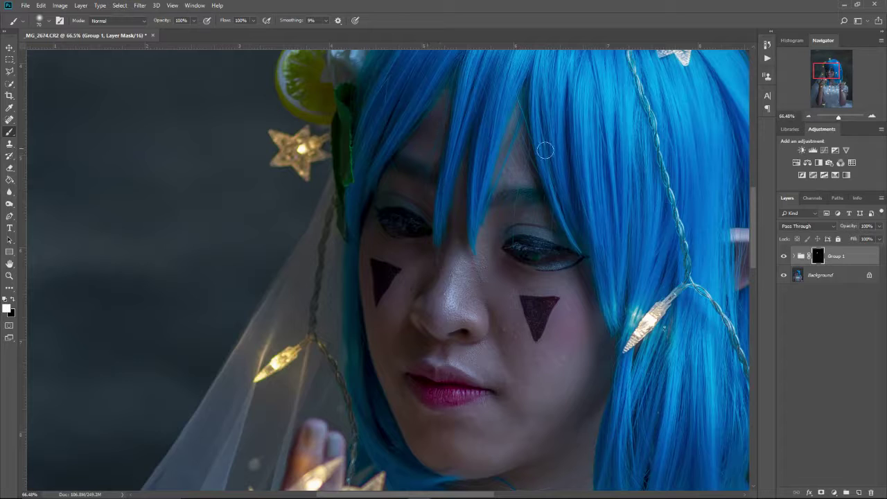
mouse_move(512, 131)
left_mouse_down()
mouse_move(502, 172)
mouse_move(521, 175)
mouse_move(519, 112)
left_mouse_up()
mouse_move(527, 178)
left_mouse_down()
mouse_move(500, 189)
mouse_move(495, 213)
mouse_move(539, 214)
mouse_move(494, 221)
mouse_move(488, 244)
mouse_move(464, 213)
mouse_move(461, 161)
mouse_move(460, 235)
mouse_move(432, 311)
mouse_move(464, 264)
mouse_move(462, 309)
mouse_move(484, 314)
mouse_move(482, 256)
mouse_move(468, 279)
left_mouse_up()
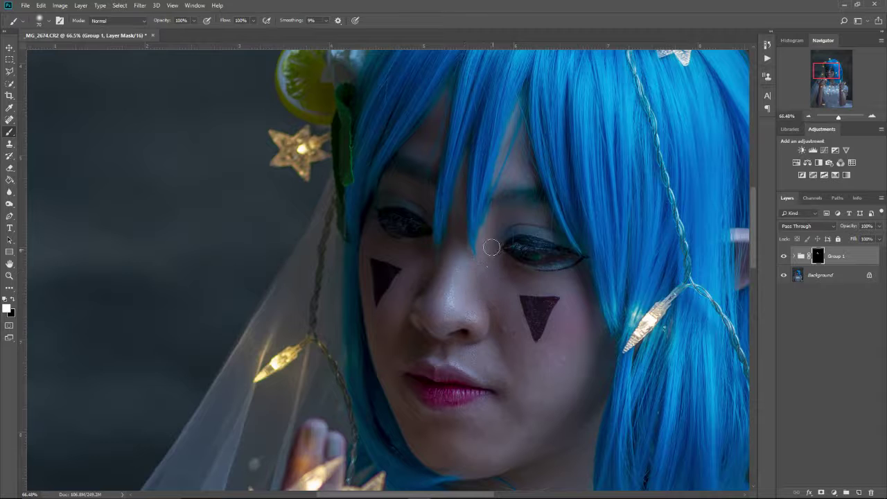
Paint white on the group mask over the cheek on the hair-light side, enlarging the brush to about 175 px.
mouse_move(492, 248)
left_mouse_down()
mouse_move(501, 275)
mouse_move(583, 287)
mouse_move(497, 296)
mouse_move(521, 355)
mouse_move(508, 278)
mouse_move(530, 283)
mouse_move(533, 326)
mouse_move(559, 311)
mouse_move(555, 325)
mouse_move(560, 300)
mouse_move(557, 364)
mouse_move(572, 356)
mouse_move(571, 332)
mouse_move(566, 346)
mouse_move(576, 350)
mouse_move(576, 330)
mouse_move(536, 329)
mouse_move(533, 373)
mouse_move(510, 357)
mouse_move(542, 404)
mouse_move(505, 430)
mouse_move(602, 370)
mouse_move(564, 420)
left_mouse_up()
key("bracketright")
key("bracketright")
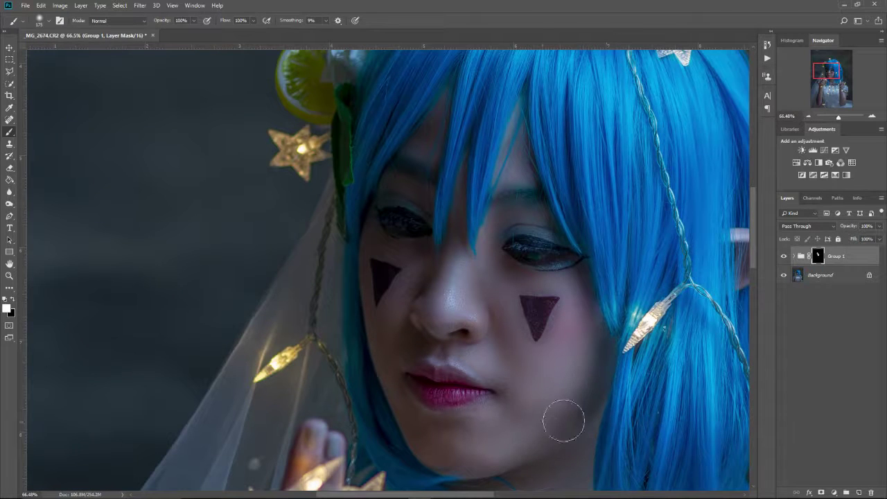
mouse_move(567, 384)
left_mouse_down()
mouse_move(598, 293)
mouse_move(587, 299)
left_mouse_up()
Paint the chin, the area beside the mouth and the far cheek white on the group mask, reducing the brush to 70 px.
key("bracketleft")
key("bracketleft")
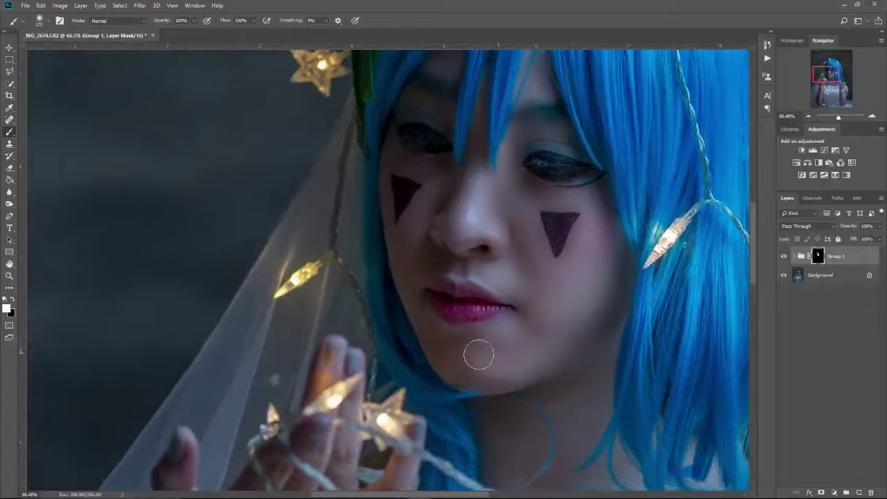
mouse_move(479, 355)
left_mouse_down()
mouse_move(478, 365)
mouse_move(460, 366)
mouse_move(449, 352)
left_mouse_up()
key("bracketleft")
key("bracketleft")
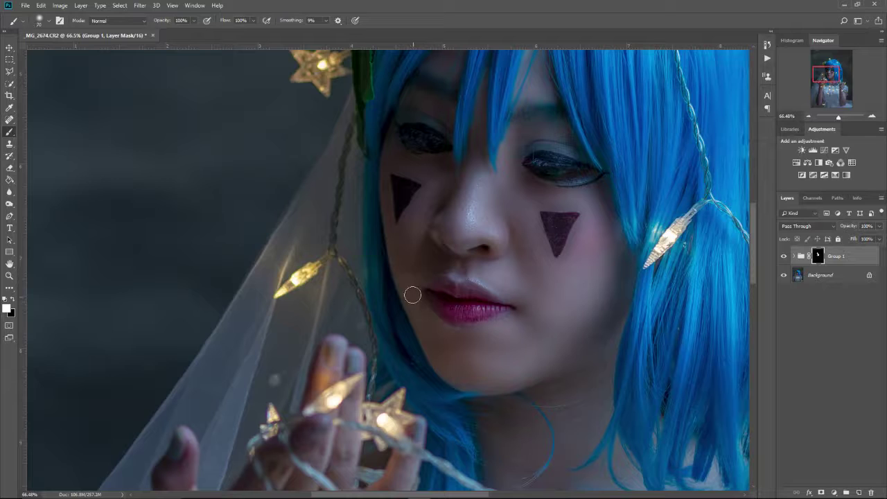
mouse_move(436, 266)
left_mouse_down()
mouse_move(480, 268)
mouse_move(438, 259)
left_mouse_up()
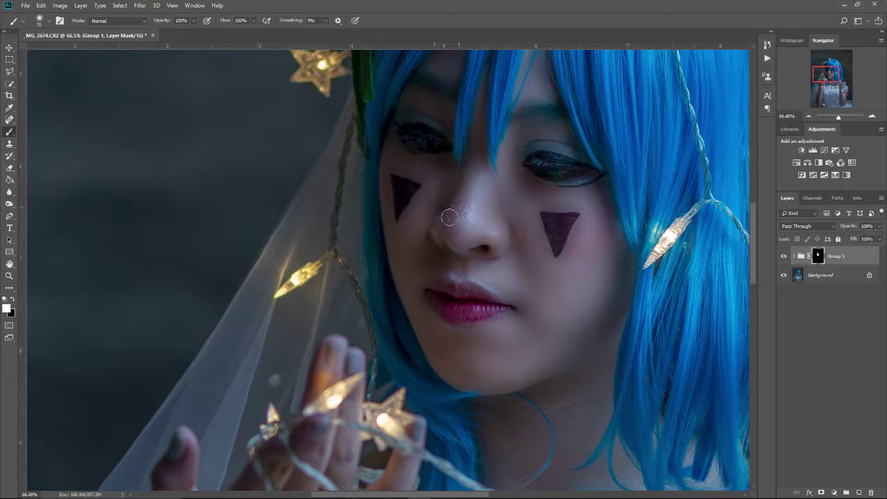
Paint white on the group mask over the neck and upper chest with a 200 px brush, avoiding the hair.
scroll(554, 283, "down", 5)
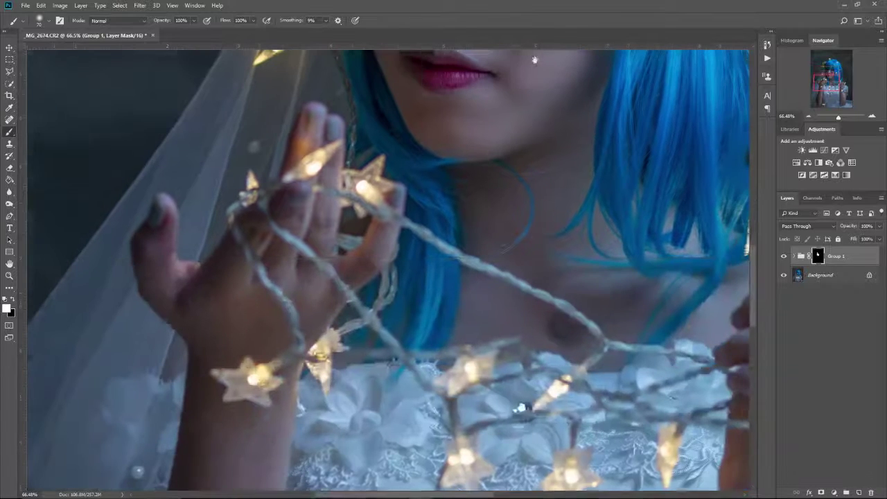
key("bracketright")
key("bracketright")
key("bracketright")
key("bracketright")
key("bracketright")
key("bracketright")
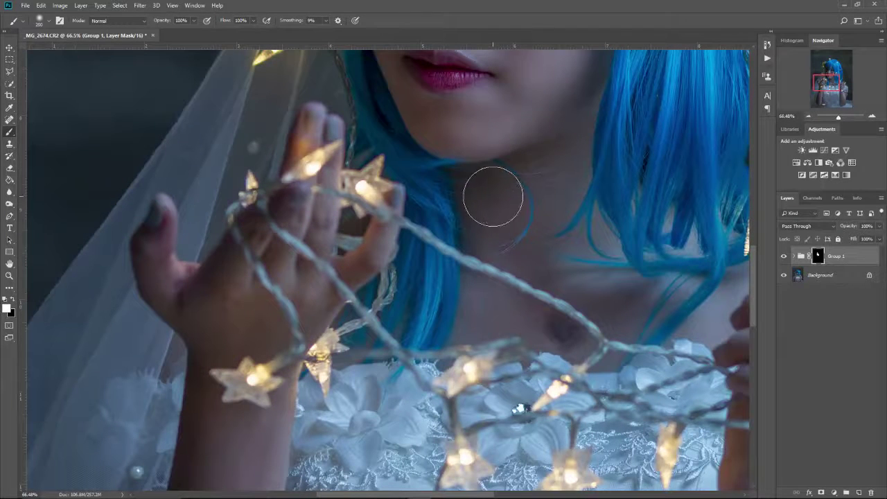
key("bracketleft")
mouse_move(485, 241)
left_mouse_down()
mouse_move(556, 167)
mouse_move(576, 327)
mouse_move(606, 333)
mouse_move(461, 256)
left_mouse_up()
key("space")
mouse_move(577, 249)
left_mouse_down()
mouse_move(630, 233)
mouse_move(639, 267)
left_mouse_up()
Reveal the smoothed skin on the hand on the image's right side in the group mask, and redock the document window.
key("space")
left_click_drag(624, 301, 633, 58)
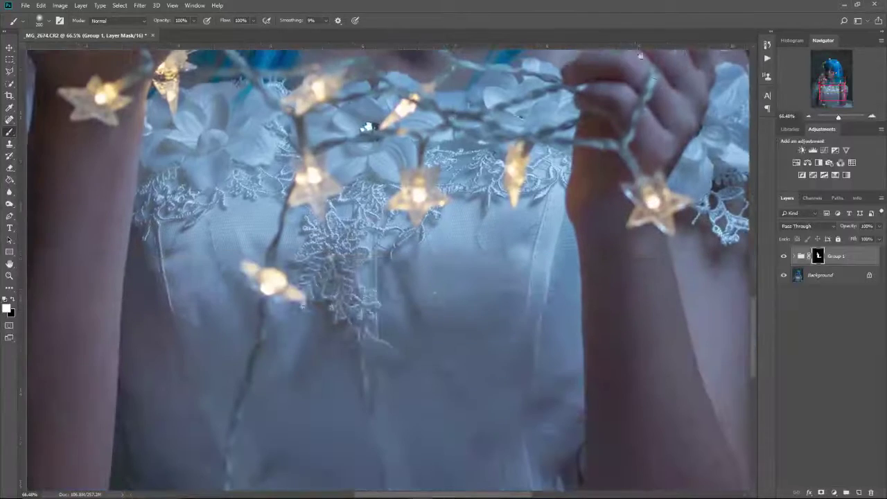
mouse_move(658, 114)
left_mouse_down()
mouse_move(605, 258)
mouse_move(573, 256)
mouse_move(612, 26)
mouse_move(610, 90)
left_mouse_up()
key("space")
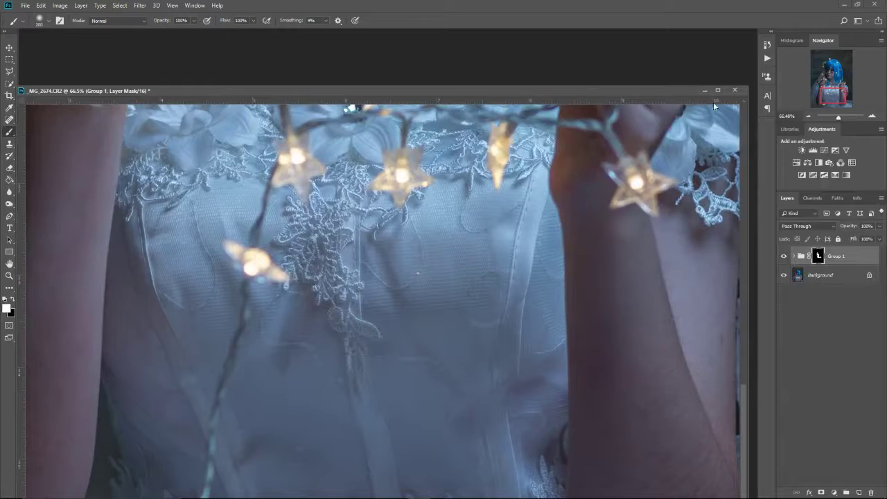
left_click_drag(666, 91, 658, 30)
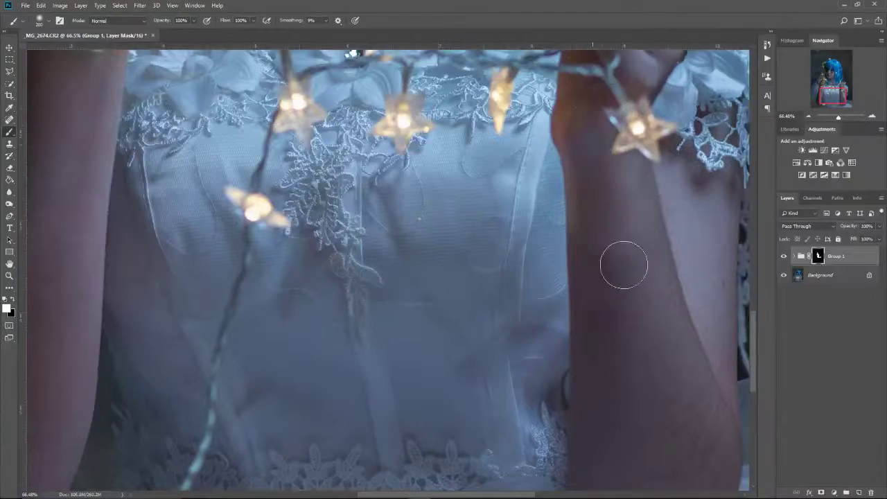
Paint white on the group mask along the forearm and wrist on the image's right side.
scroll(629, 282, "down", 2)
scroll(629, 282, "down", 4)
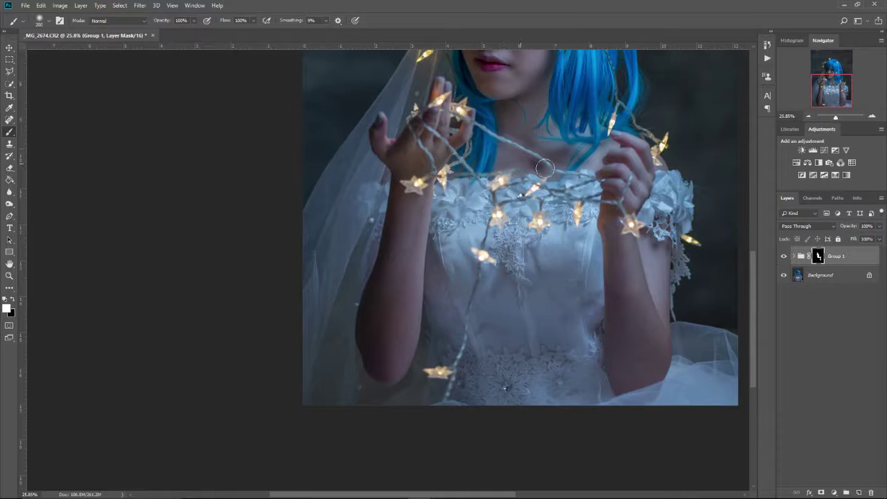
scroll(498, 136, "up", 1)
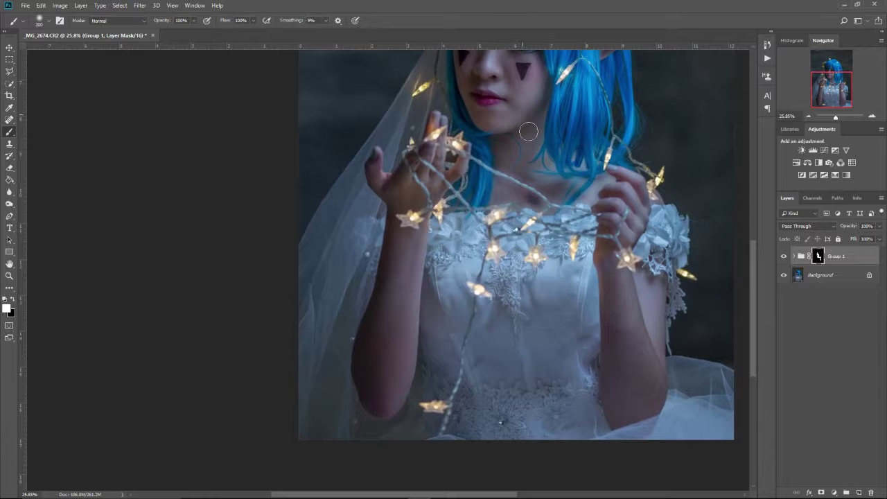
mouse_move(608, 184)
left_mouse_down()
mouse_move(620, 301)
mouse_move(632, 376)
mouse_move(646, 273)
mouse_move(647, 395)
left_mouse_up()
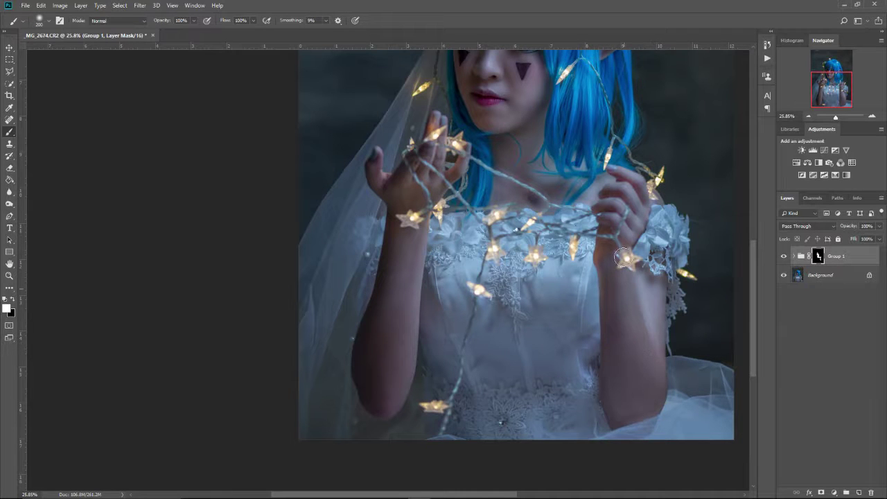
left_click_drag(612, 257, 633, 254)
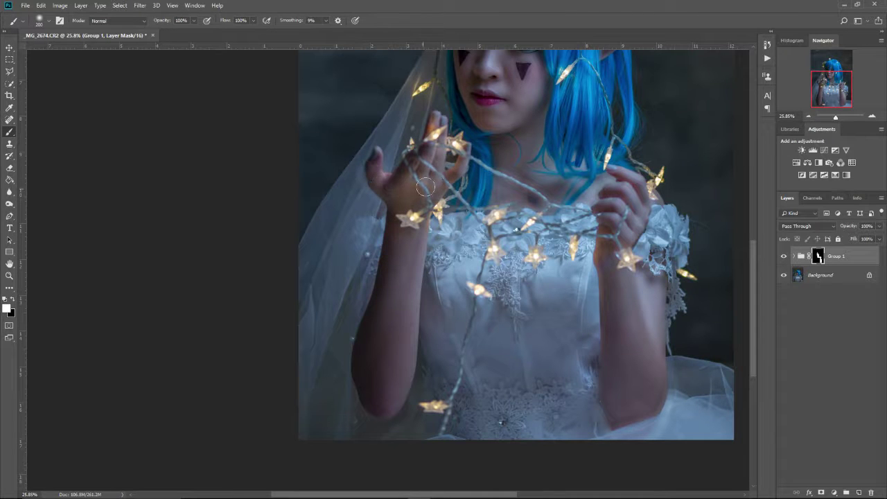
Paint white on the group mask over the hand and forearm on the veil side.
mouse_move(431, 192)
left_mouse_down()
mouse_move(411, 249)
mouse_move(385, 406)
mouse_move(367, 370)
mouse_move(380, 309)
left_mouse_up()
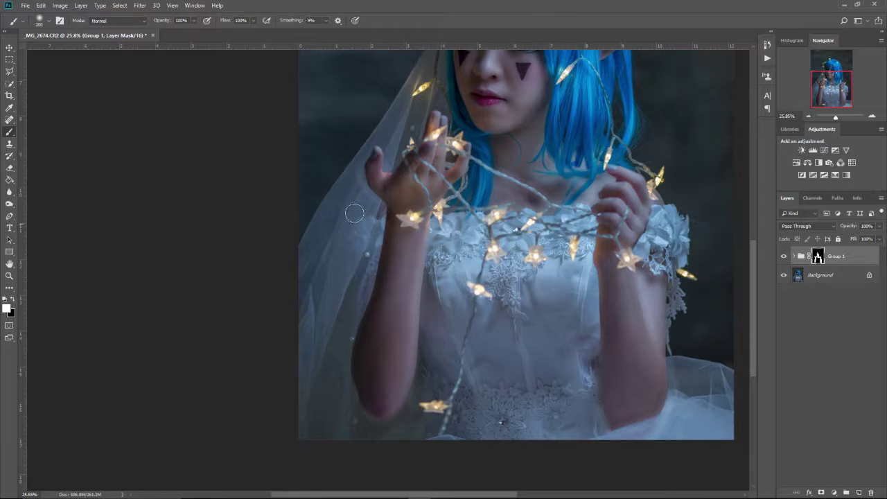
key("x")
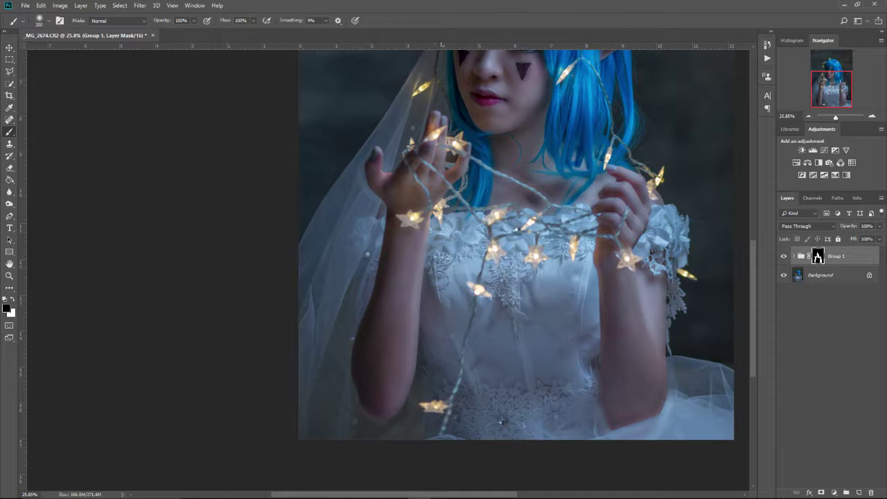
key("x")
scroll(523, 217, "up", 2)
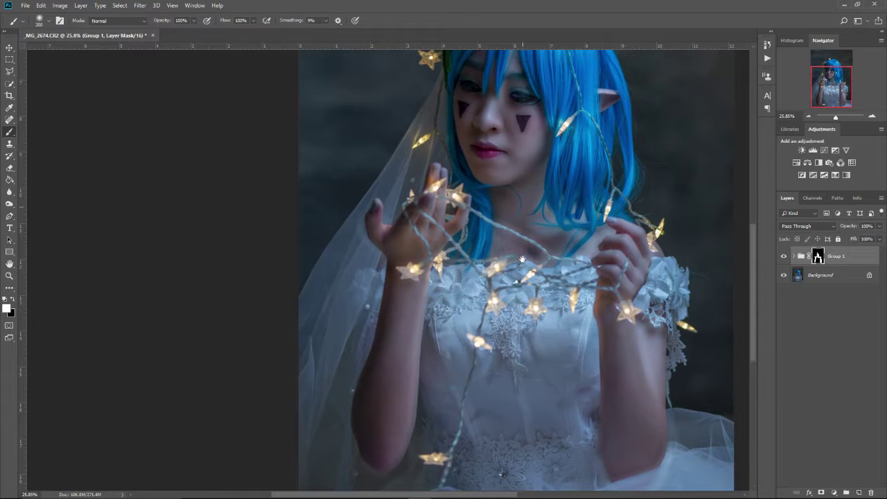
Outline the dark spot on the chest below the light string with the Polygonal Lasso.
left_click(9, 120)
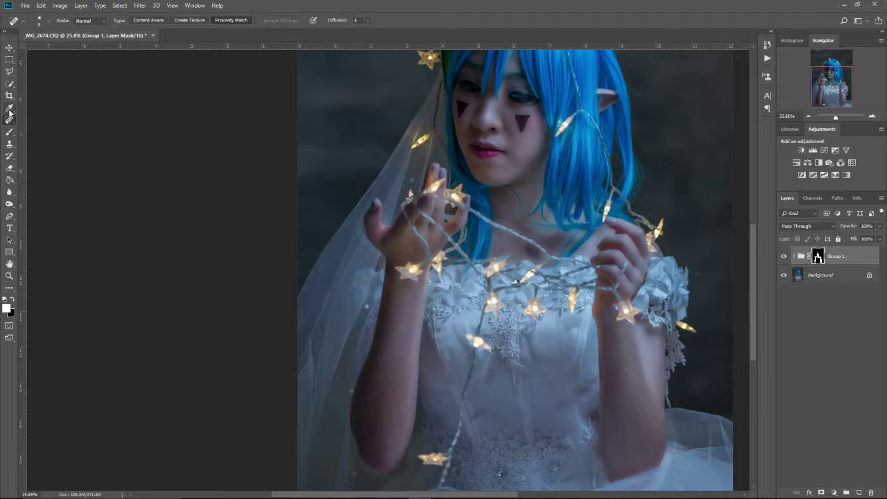
scroll(461, 260, "up", 6)
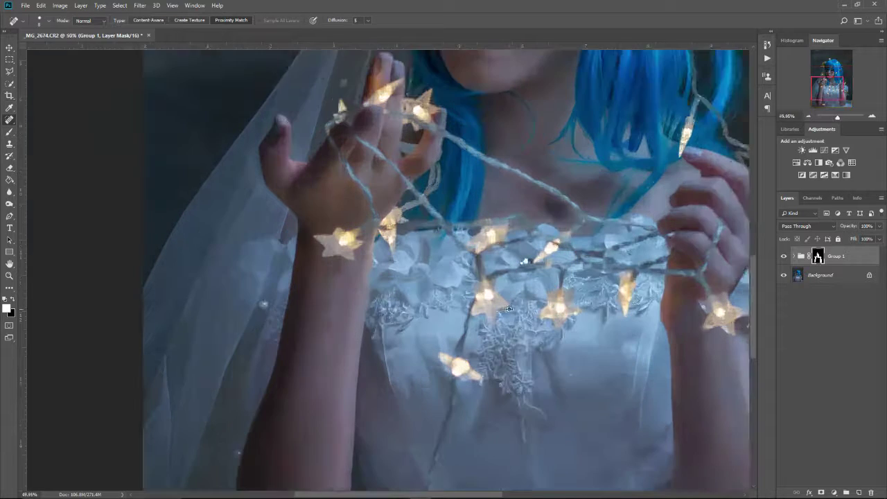
scroll(444, 263, "up", 3)
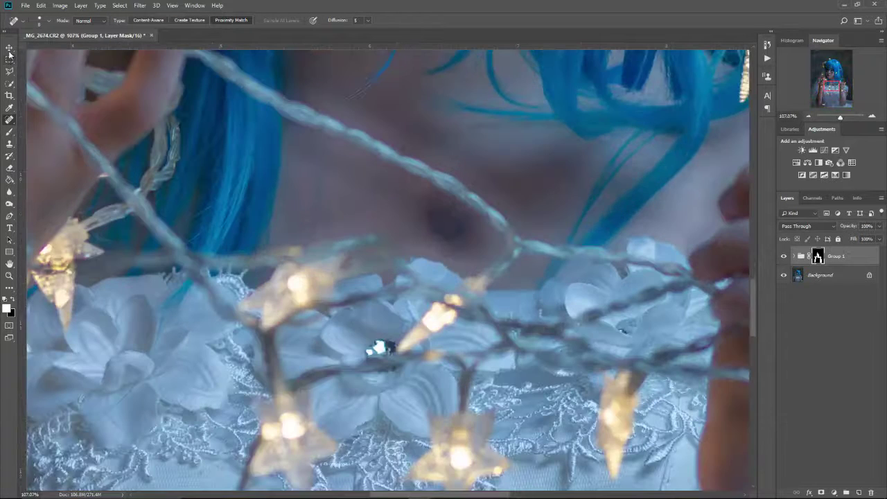
left_click(9, 72)
scroll(396, 239, "up", 2)
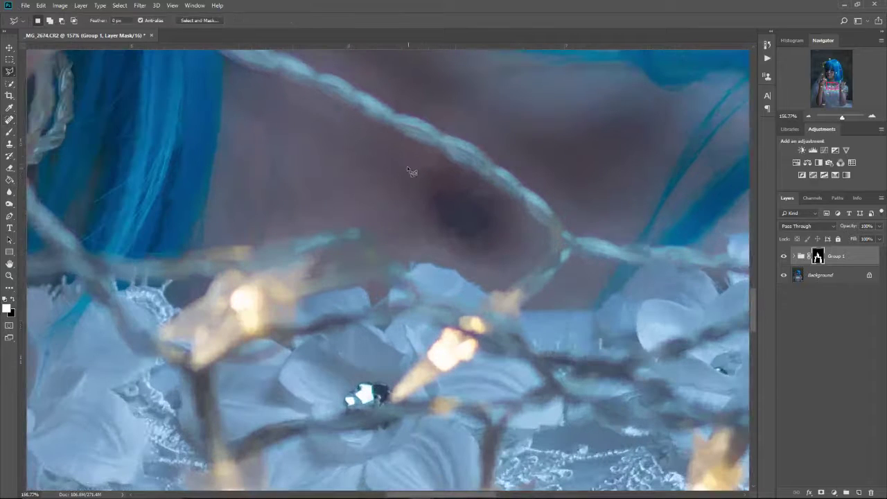
left_click(423, 246)
left_click(409, 173)
Expand Group 1 and fill the selected chest spot with white on the Background copy layer.
right_click(453, 200)
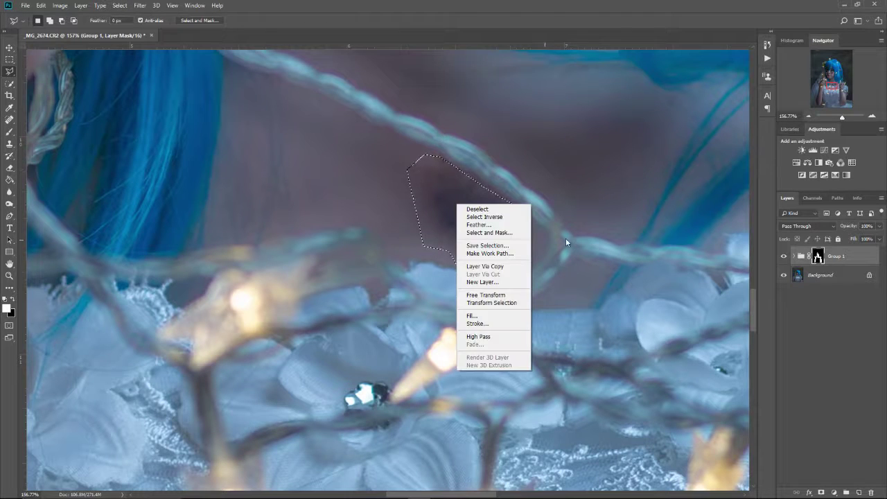
left_click(800, 278)
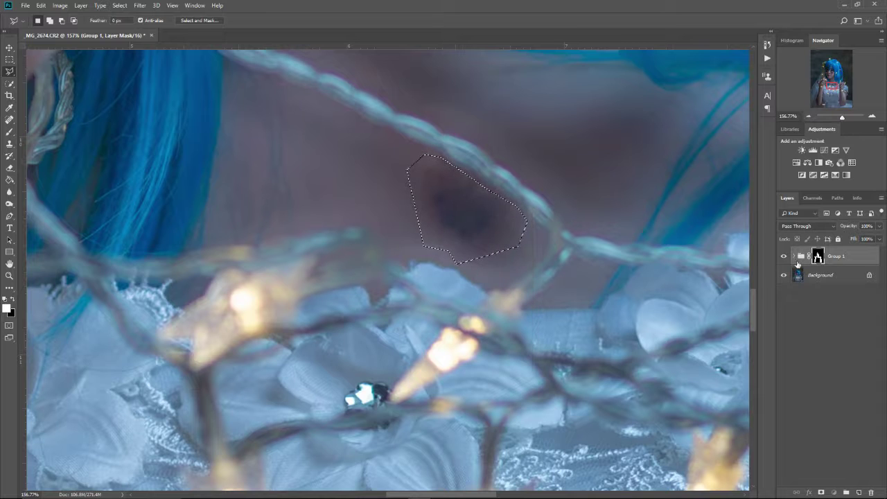
left_click(795, 257)
left_click(828, 294)
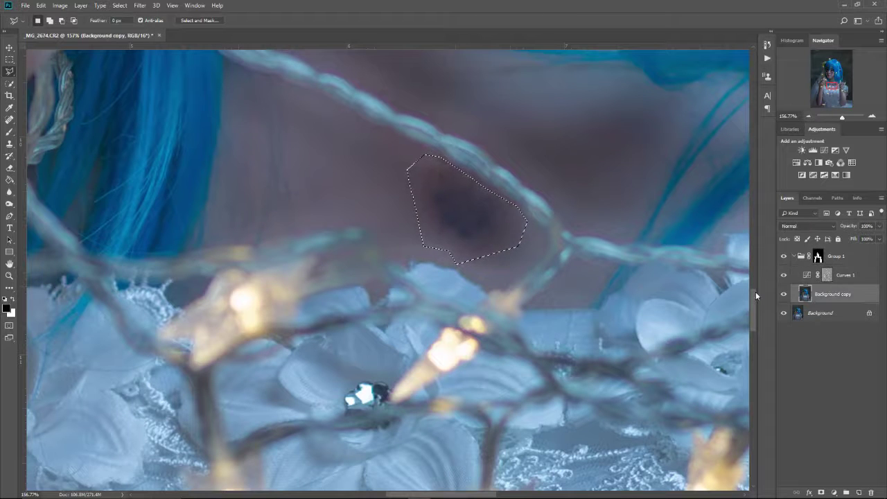
right_click(445, 218)
left_click(483, 329)
left_click(504, 143)
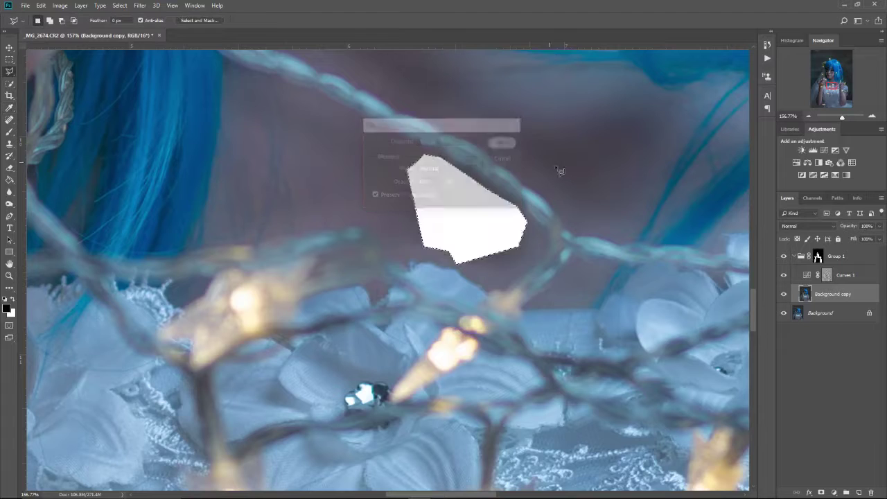
Undo the white fill and fill the selected chest spot with Content-Aware at 100% opacity in Normal mode.
key("ctrl+z")
right_click(475, 232)
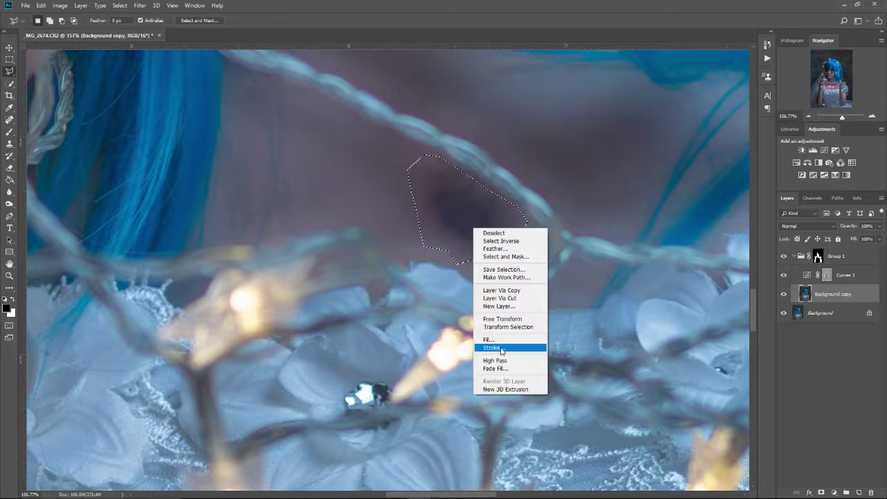
left_click(495, 340)
left_click(429, 141)
left_click(451, 168)
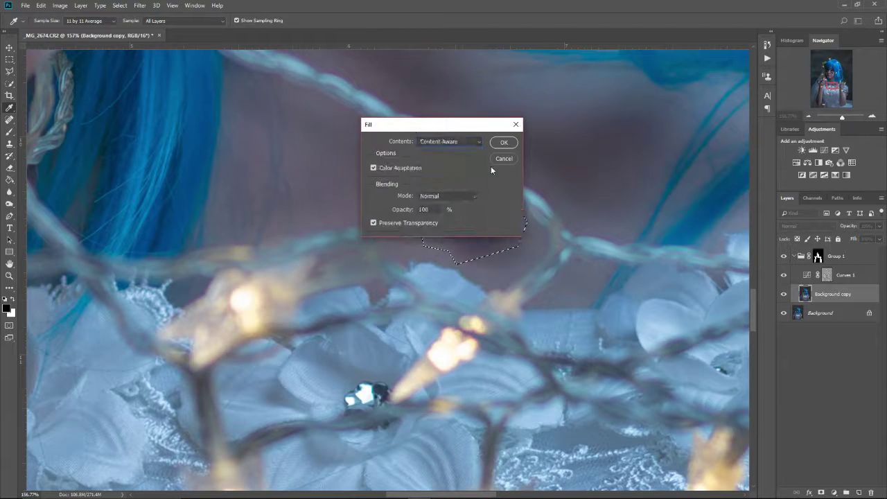
left_click(504, 143)
key("l")
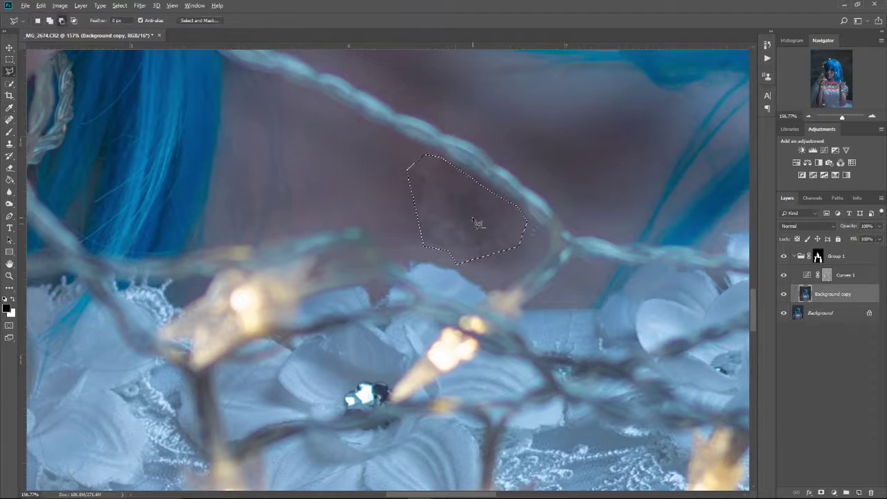
scroll(476, 223, "down", 5)
scroll(477, 223, "down", 2)
scroll(528, 230, "up", 7)
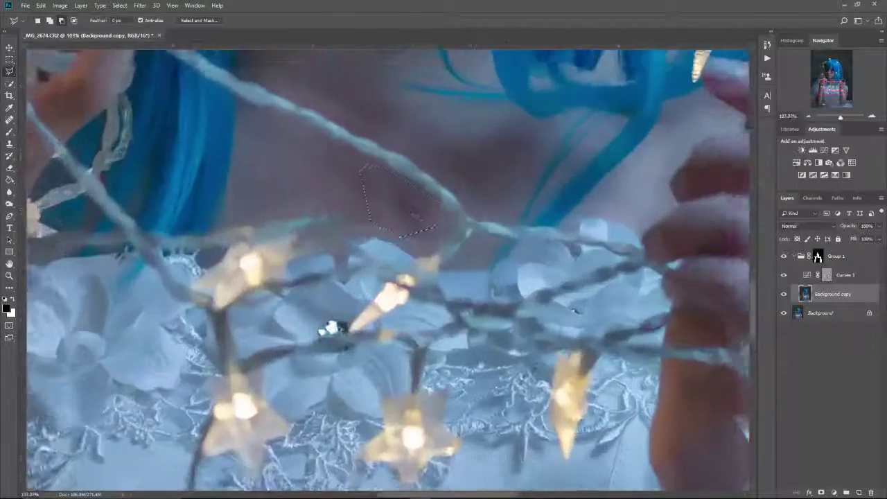
Switch to the Mixer Brush, raise its Wet setting and blend the blotchy fill inside the chest selection.
key("b")
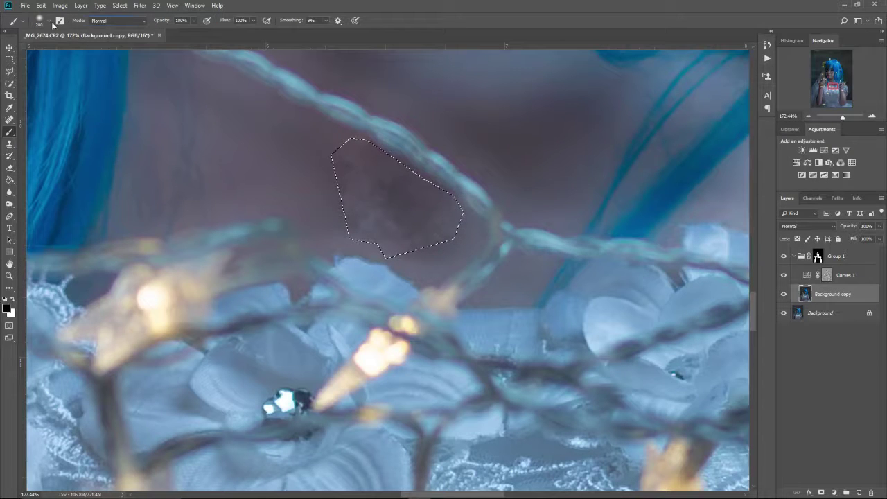
right_click(9, 131)
left_click(56, 158)
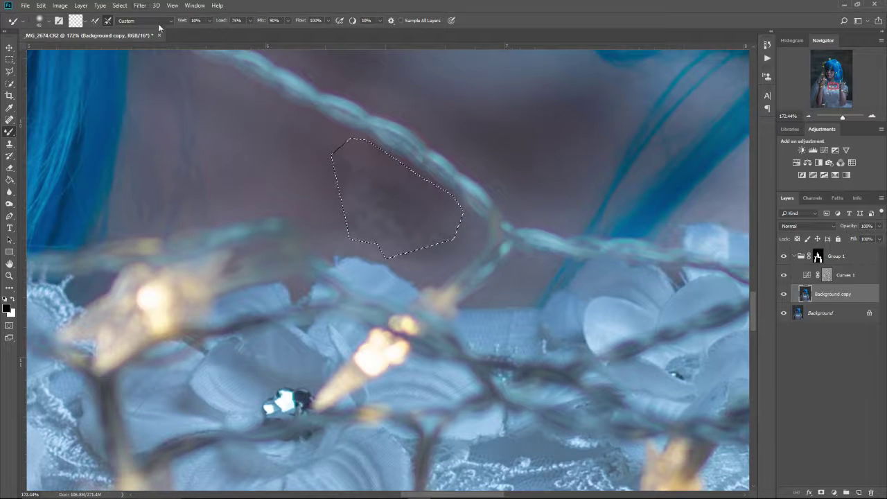
left_click(210, 21)
left_click_drag(389, 199, 299, 166)
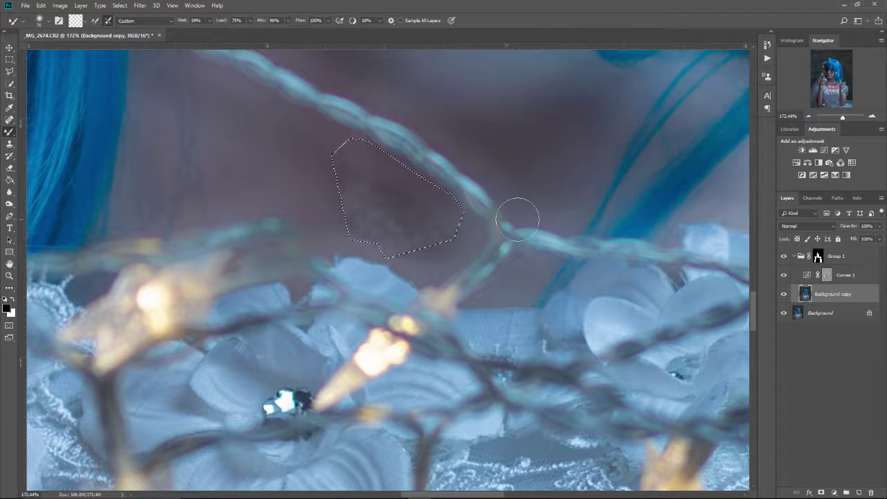
mouse_move(517, 219)
left_mouse_down()
mouse_move(391, 216)
mouse_move(425, 224)
mouse_move(390, 212)
mouse_move(438, 224)
mouse_move(418, 214)
mouse_move(363, 219)
mouse_move(355, 210)
mouse_move(390, 238)
mouse_move(367, 230)
left_mouse_up()
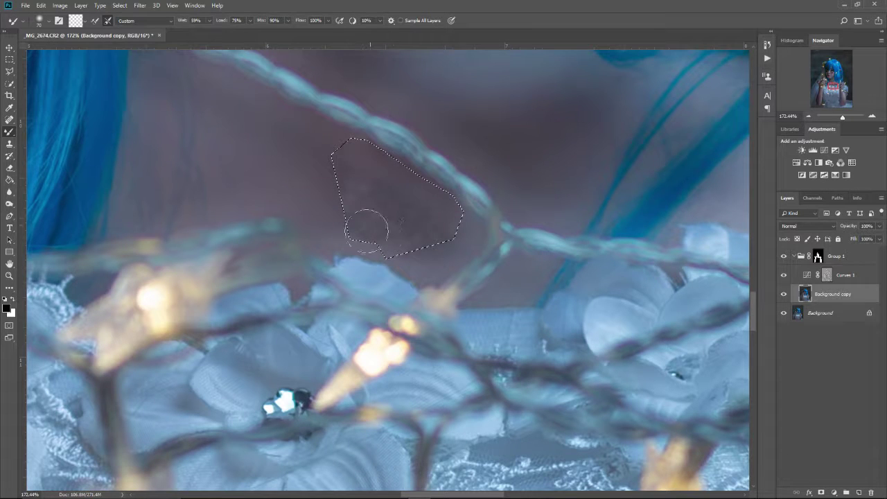
Deselect the chest patch and blend its edges into the surrounding skin with a smaller Mixer Brush.
key("ctrl+d")
mouse_move(353, 216)
left_mouse_down()
mouse_move(372, 198)
mouse_move(365, 207)
mouse_move(388, 206)
mouse_move(438, 231)
left_mouse_up()
key("bracketleft")
key("bracketleft")
key("bracketleft")
mouse_move(393, 202)
left_mouse_down()
mouse_move(440, 221)
mouse_move(403, 218)
mouse_move(414, 240)
left_mouse_up()
Touch up the Curves 1 mask with black near the lower edge of the chest patch.
key("x")
left_click(825, 276)
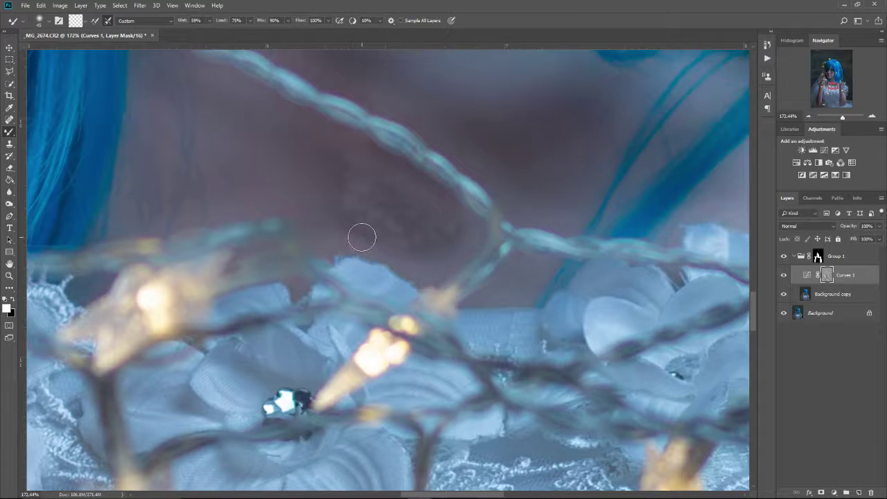
key("x")
mouse_move(359, 235)
left_mouse_down()
mouse_move(334, 207)
mouse_move(408, 230)
mouse_move(396, 235)
mouse_move(349, 225)
mouse_move(350, 207)
mouse_move(459, 225)
mouse_move(321, 157)
mouse_move(425, 217)
mouse_move(338, 218)
mouse_move(417, 250)
mouse_move(386, 241)
mouse_move(449, 243)
mouse_move(363, 236)
left_mouse_up()
scroll(413, 207, "down", 6)
scroll(465, 207, "down", 6)
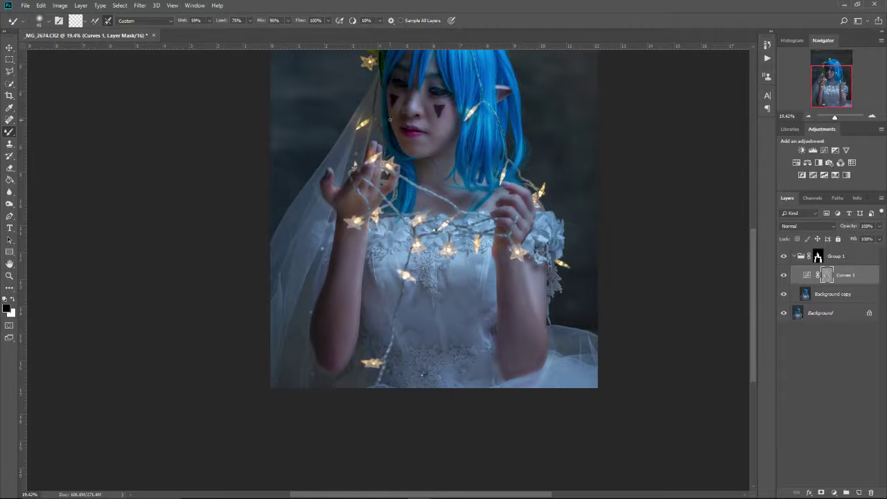
scroll(389, 119, "down", 1)
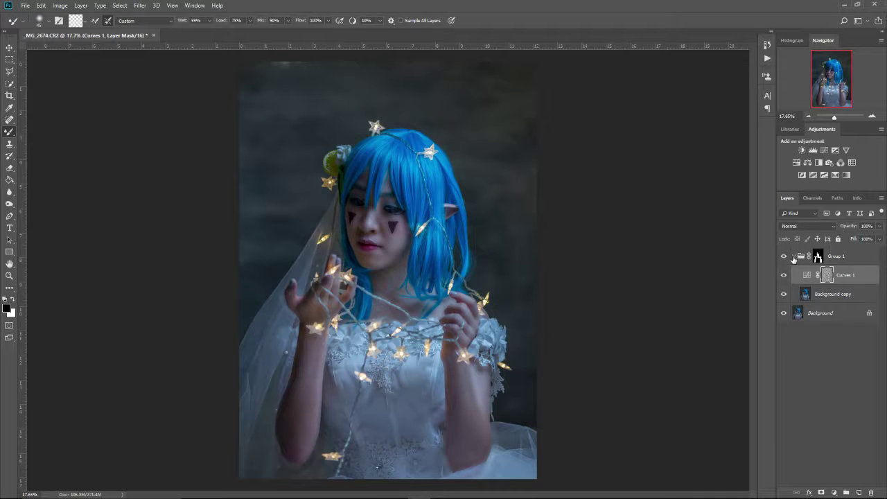
Collapse Group 1 and add a Curves adjustment above it, brightening the image with a point at input 111, output 164.
left_click(794, 260)
left_click(837, 257)
left_click(824, 150)
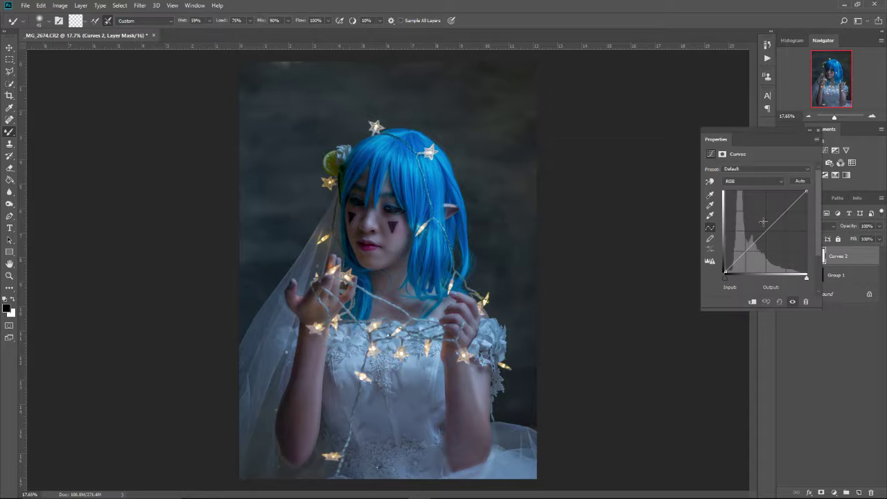
left_click_drag(779, 219, 771, 214)
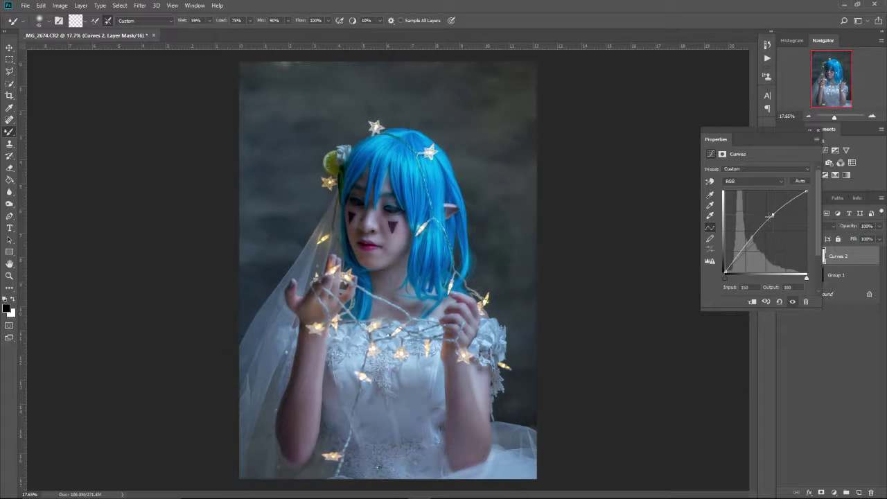
left_click_drag(738, 254, 739, 252)
mouse_move(772, 215)
left_mouse_down()
mouse_move(758, 214)
mouse_move(760, 220)
left_mouse_up()
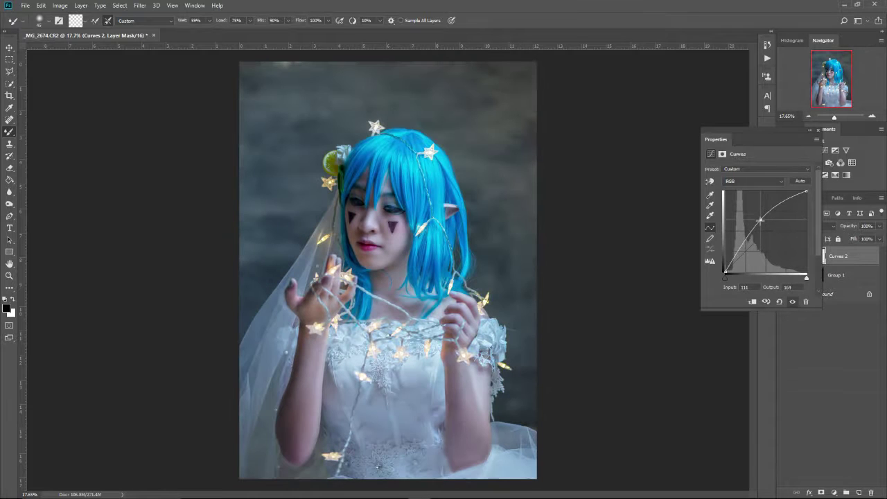
left_click(818, 130)
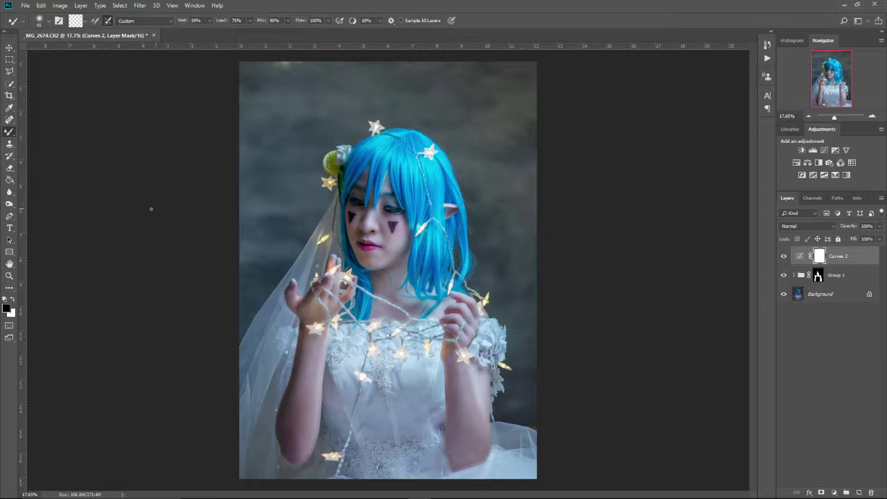
Fill the mask of the brightening Curves 2 layer with black using the Paint Bucket.
key("g")
left_click(344, 234)
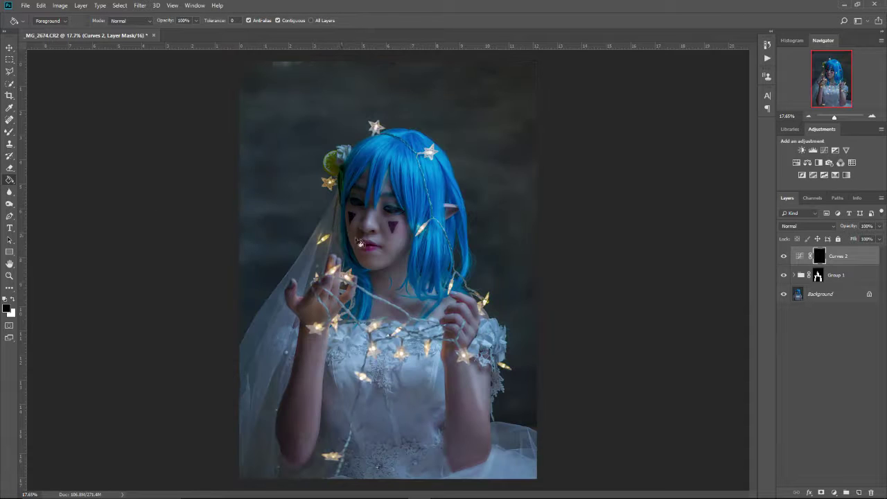
key("b")
Add another Curves adjustment that darkens the midtones to output 111, and fill its mask with black.
left_click(824, 150)
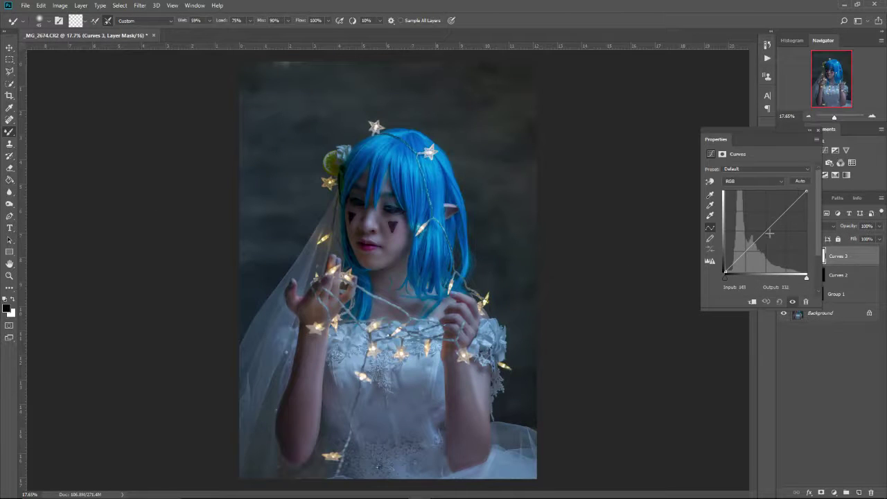
left_click_drag(769, 230, 771, 237)
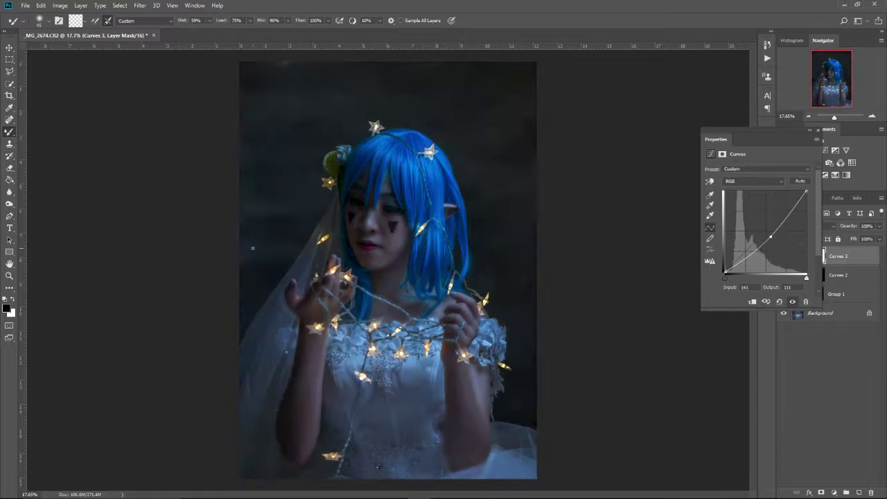
key("g")
left_click(307, 242)
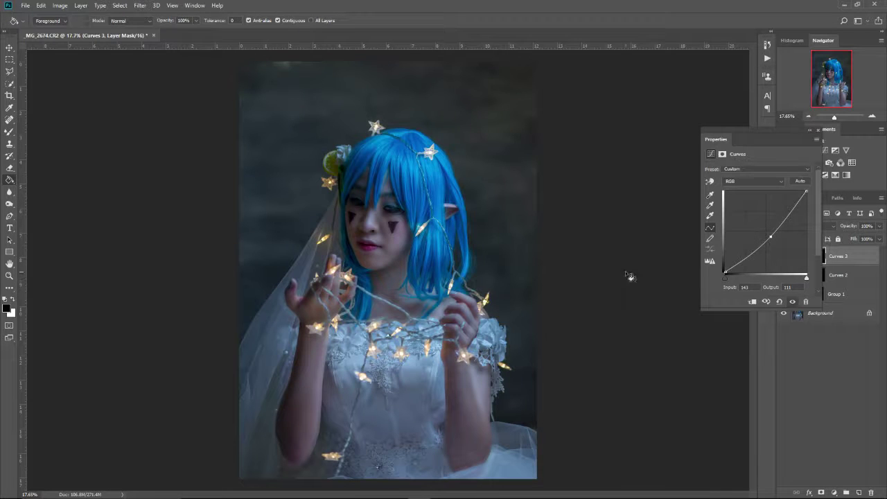
key("b")
Select the Curves 2 layer and set up the regular Brush with white, 25% opacity and 24% flow.
left_click(840, 275)
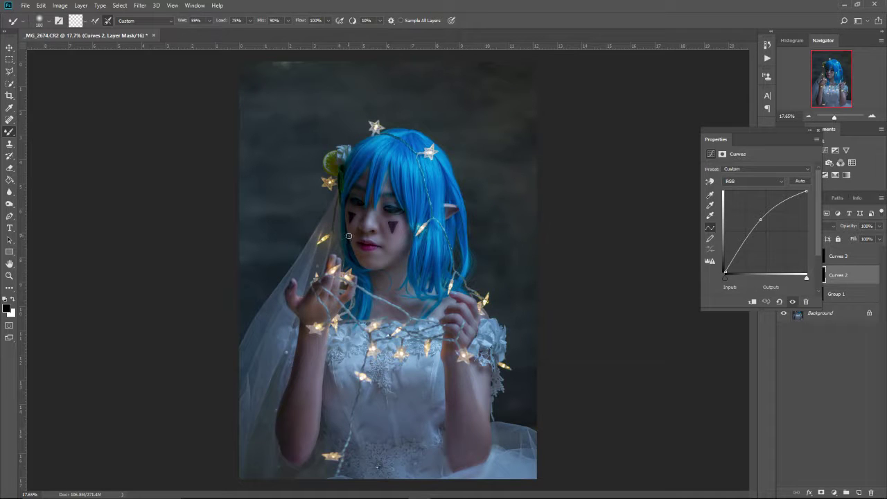
scroll(363, 239, "up", 2)
key("x")
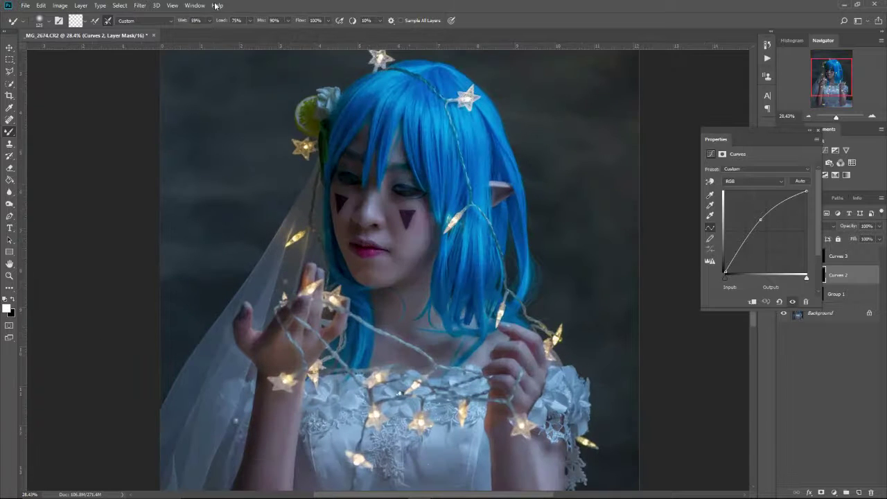
right_click(7, 135)
left_click(38, 132)
left_click(193, 20)
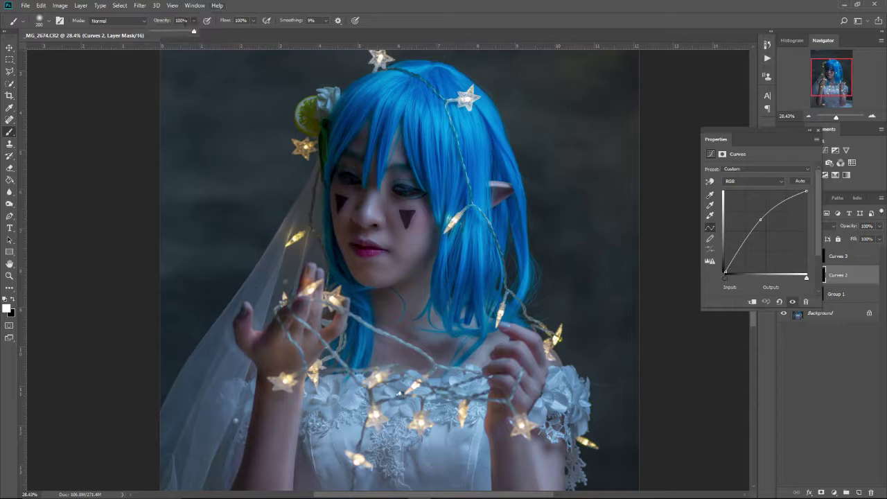
left_click(253, 22)
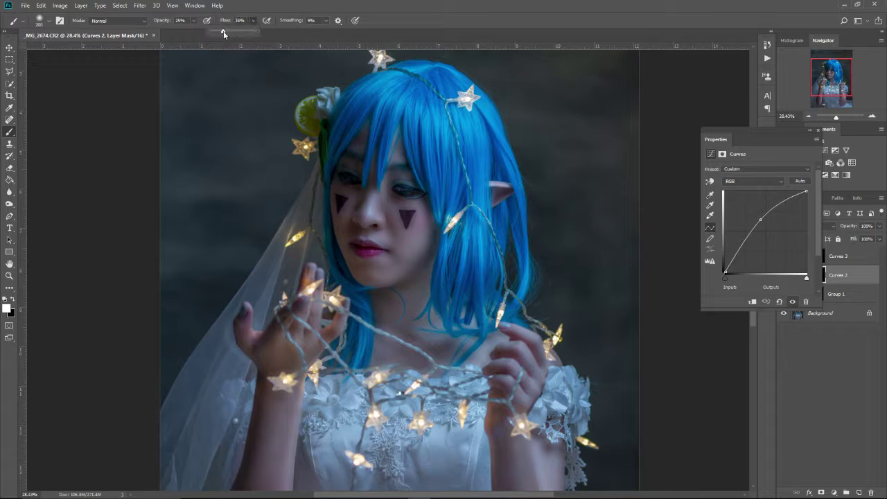
left_click(380, 203)
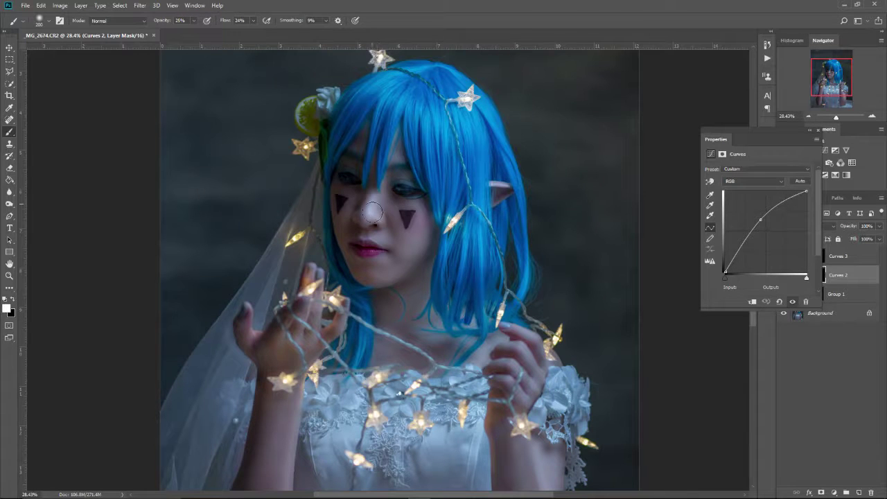
Paint white on the Curves 2 mask around and below the veil-side eye to brighten it.
scroll(380, 203, "up", 5)
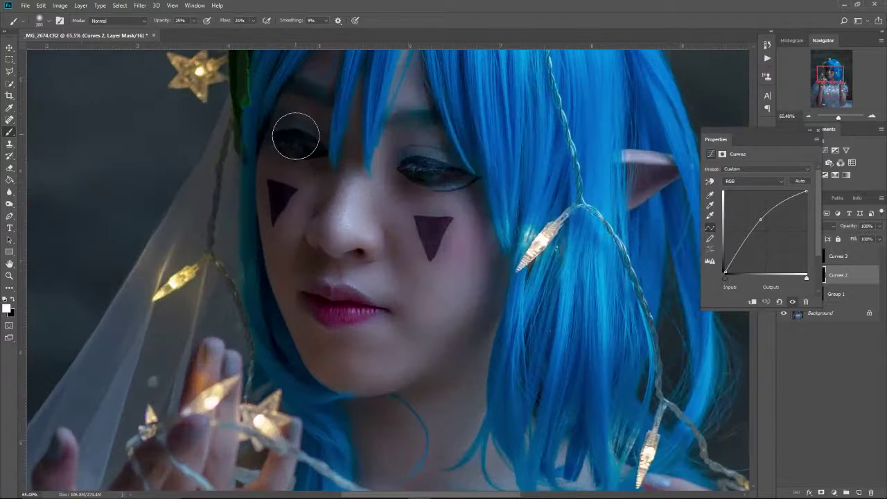
mouse_move(293, 176)
left_mouse_down()
mouse_move(292, 141)
mouse_move(307, 169)
mouse_move(302, 133)
mouse_move(300, 153)
mouse_move(288, 141)
mouse_move(306, 146)
mouse_move(292, 128)
mouse_move(301, 178)
mouse_move(294, 120)
mouse_move(314, 191)
mouse_move(308, 162)
mouse_move(294, 167)
mouse_move(296, 217)
mouse_move(308, 165)
mouse_move(297, 118)
mouse_move(293, 171)
mouse_move(273, 166)
mouse_move(291, 111)
mouse_move(286, 121)
mouse_move(321, 134)
mouse_move(307, 155)
mouse_move(312, 136)
mouse_move(309, 159)
mouse_move(298, 156)
mouse_move(302, 167)
mouse_move(313, 162)
mouse_move(306, 178)
mouse_move(302, 155)
mouse_move(311, 152)
mouse_move(317, 189)
mouse_move(310, 185)
mouse_move(327, 160)
left_mouse_up()
key("bracketleft")
key("bracketleft")
key("bracketleft")
Enlarge the brush and brighten the skin beside the nose by painting white on the Curves 2 mask.
key("bracketright")
key("bracketright")
key("bracketright")
key("bracketright")
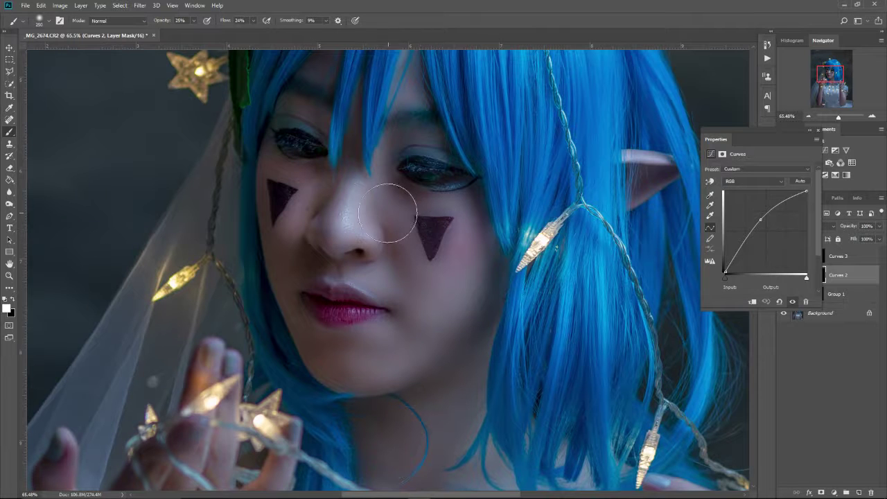
mouse_move(396, 221)
left_mouse_down()
mouse_move(390, 277)
mouse_move(389, 198)
left_mouse_up()
Shrink the brush and paint white on the Curves 2 mask around the eye above the larger cheek triangle.
key("bracketleft")
key("bracketleft")
key("bracketleft")
key("bracketleft")
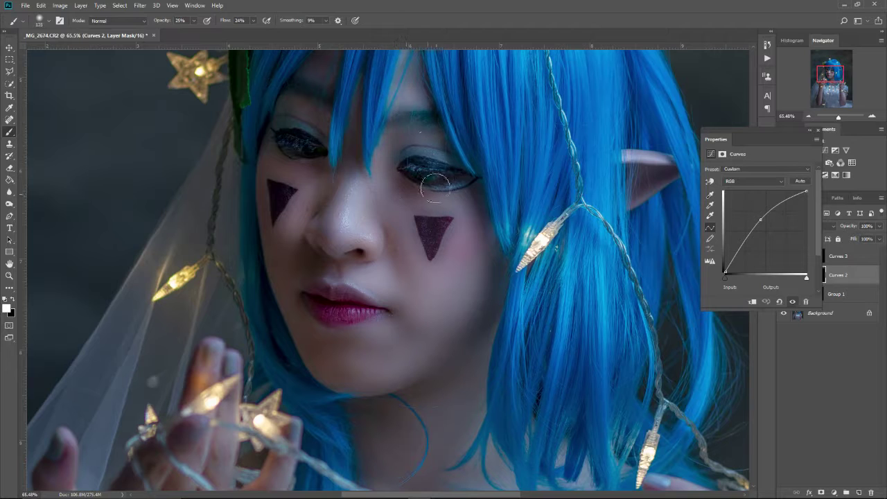
Paint white on the Curves 2 mask over the chin and cheek with a size 175 brush.
key("bracketright")
key("bracketright")
key("bracketright")
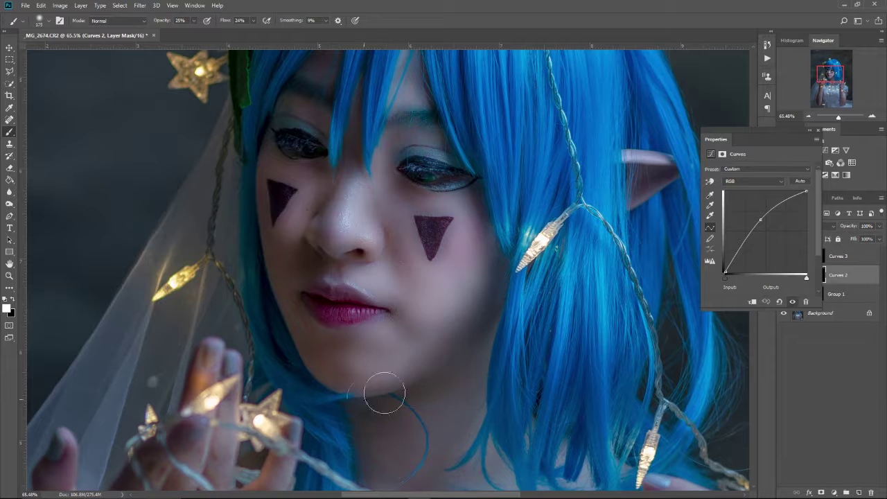
key("bracketleft")
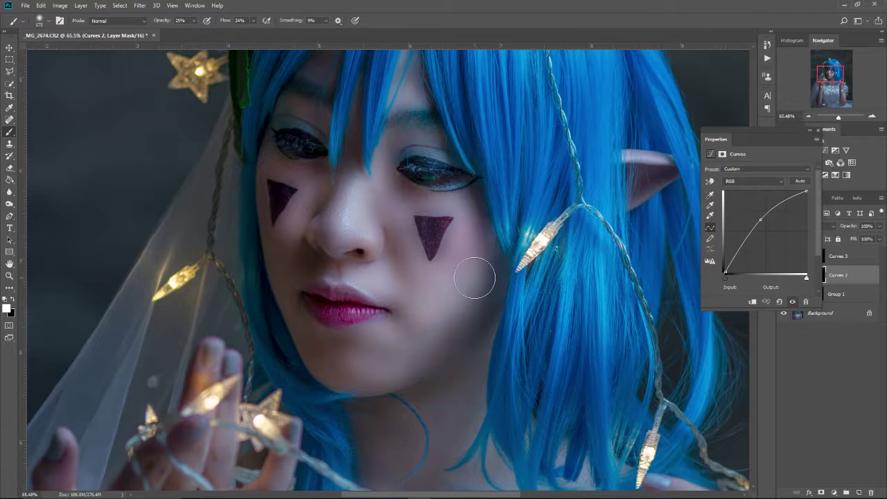
Paint white on the Curves 2 mask down the veil-side hand and forearm to brighten them.
scroll(476, 268, "down", 5)
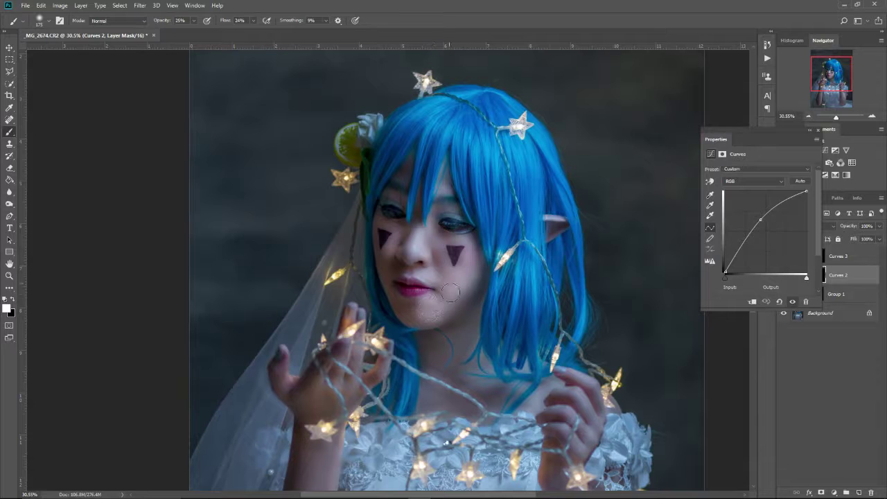
key("x")
scroll(438, 253, "down", 2)
scroll(416, 229, "down", 3)
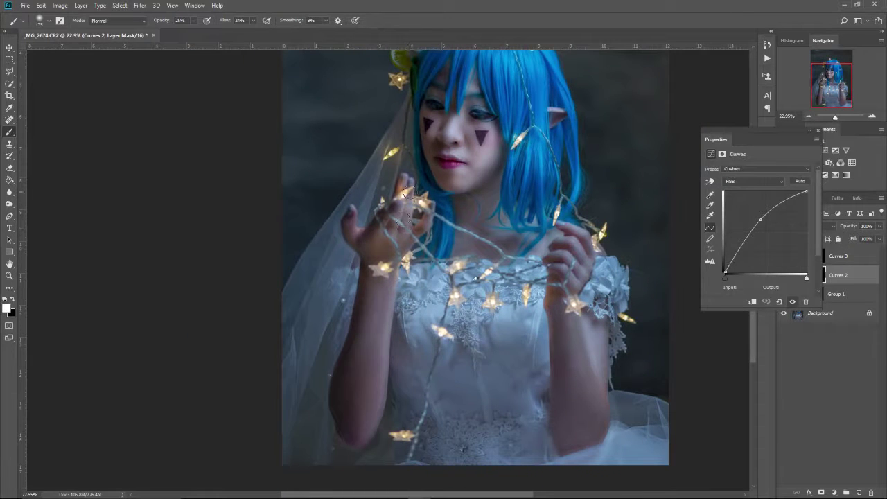
mouse_move(408, 192)
left_mouse_down()
mouse_move(401, 256)
mouse_move(357, 222)
mouse_move(406, 181)
mouse_move(391, 206)
mouse_move(403, 170)
mouse_move(406, 203)
mouse_move(405, 188)
mouse_move(385, 262)
mouse_move(392, 334)
mouse_move(391, 267)
mouse_move(383, 341)
left_mouse_up()
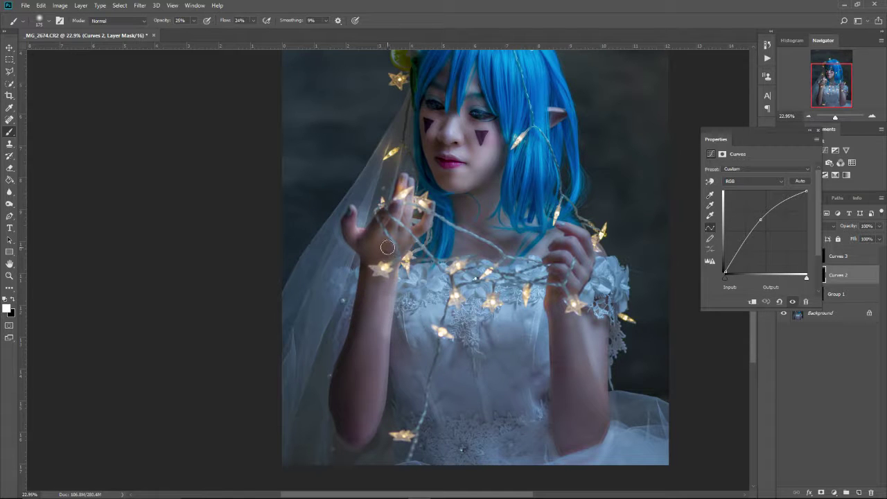
mouse_move(387, 247)
left_mouse_down()
mouse_move(376, 406)
mouse_move(380, 392)
left_mouse_up()
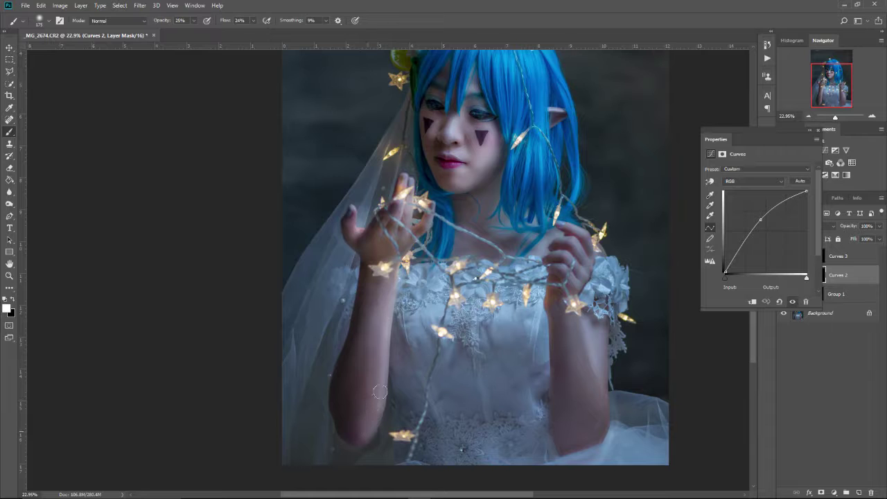
key("x")
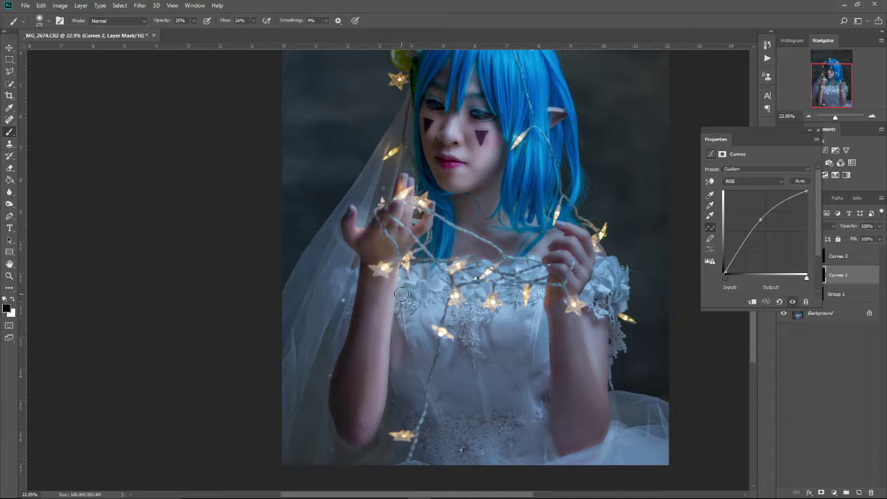
key("x")
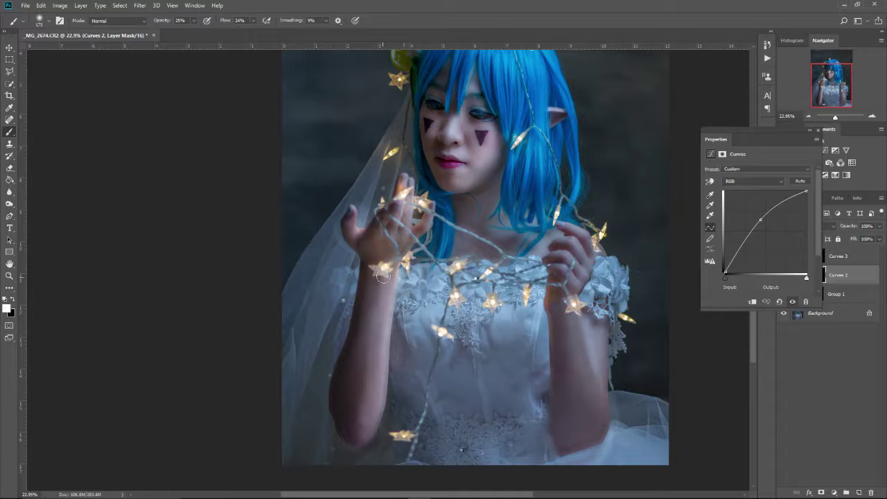
Paint white on the Curves 2 mask over the ringed hand, its forearm and the nearby collarbone.
mouse_move(567, 248)
left_mouse_down()
mouse_move(559, 255)
mouse_move(576, 246)
mouse_move(552, 243)
mouse_move(578, 252)
mouse_move(584, 271)
mouse_move(552, 262)
left_mouse_up()
mouse_move(519, 247)
left_mouse_down()
mouse_move(511, 230)
mouse_move(519, 226)
mouse_move(464, 231)
mouse_move(538, 231)
left_mouse_up()
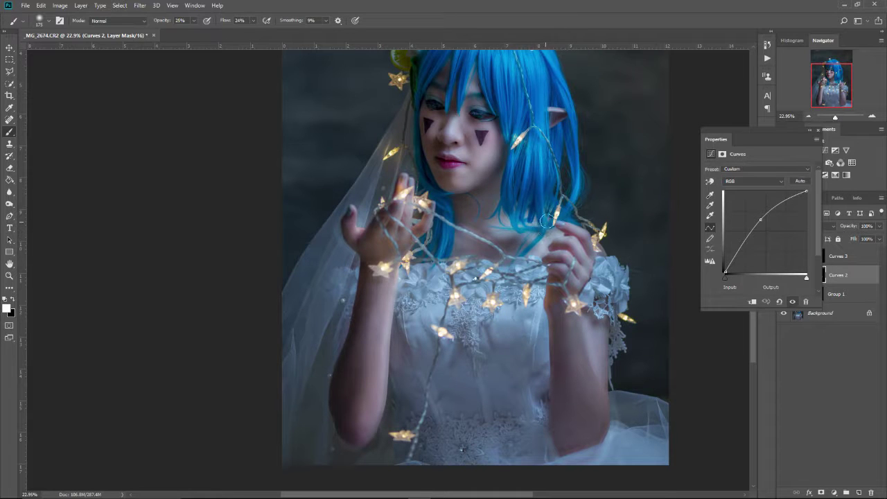
key("x")
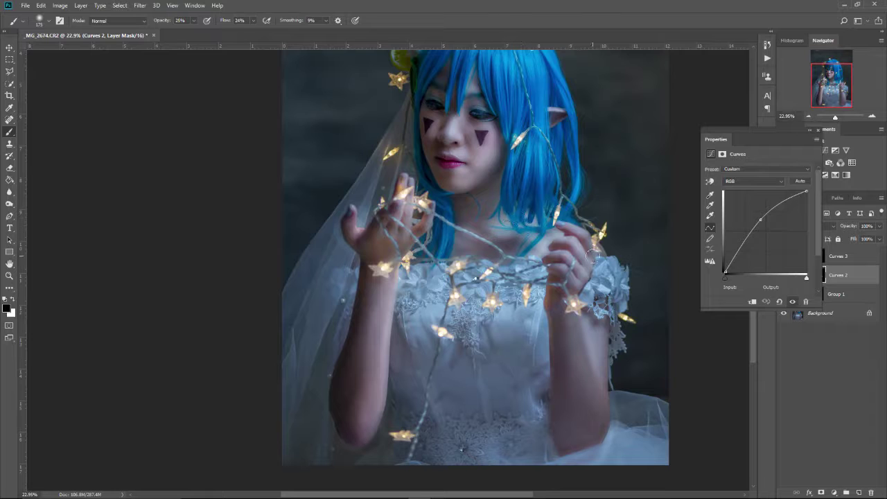
key("x")
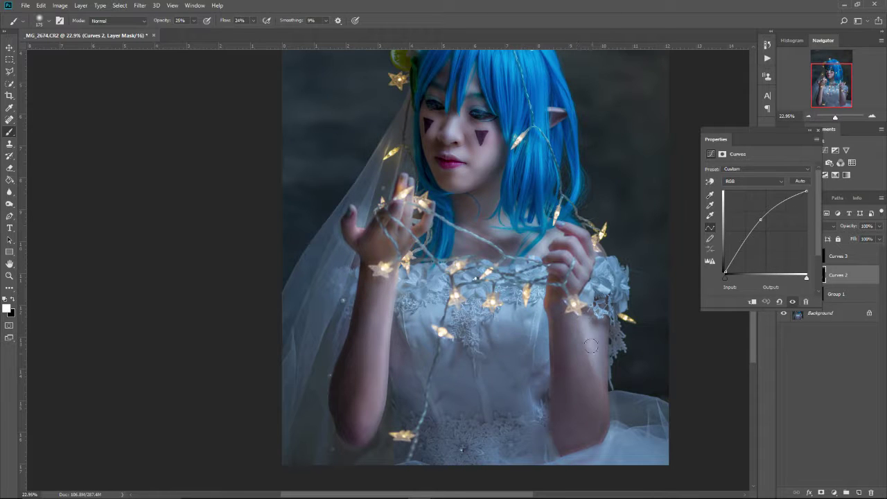
mouse_move(590, 346)
left_mouse_down()
mouse_move(588, 319)
mouse_move(602, 352)
mouse_move(593, 383)
mouse_move(579, 334)
mouse_move(591, 373)
mouse_move(580, 355)
mouse_move(578, 301)
mouse_move(589, 357)
mouse_move(576, 348)
mouse_move(591, 397)
mouse_move(573, 303)
mouse_move(585, 362)
mouse_move(580, 282)
left_mouse_up()
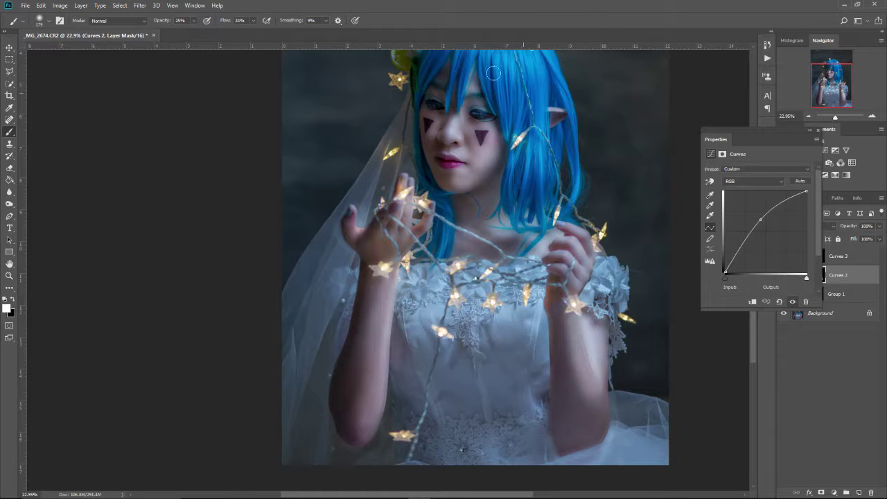
Soften the Curves 2 mask with a Gaussian Blur of 42.9 pixels radius and return to the Brush tool.
left_click(142, 7)
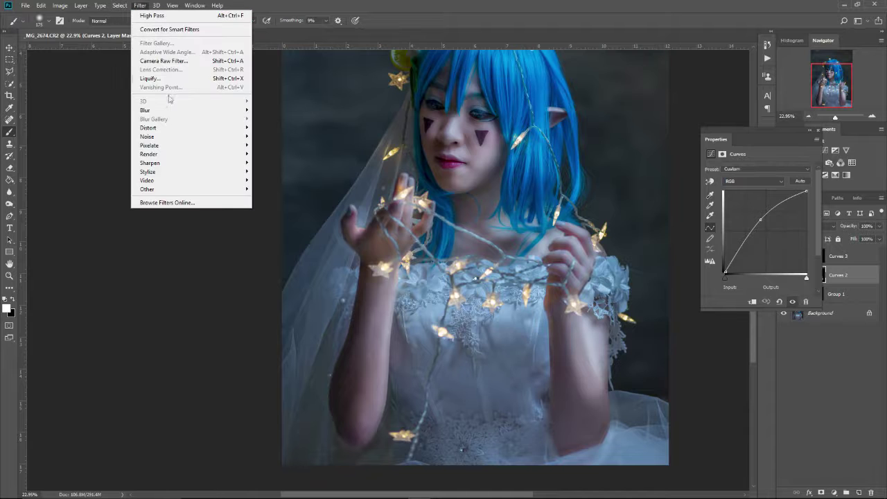
mouse_move(163, 110)
left_click(103, 145)
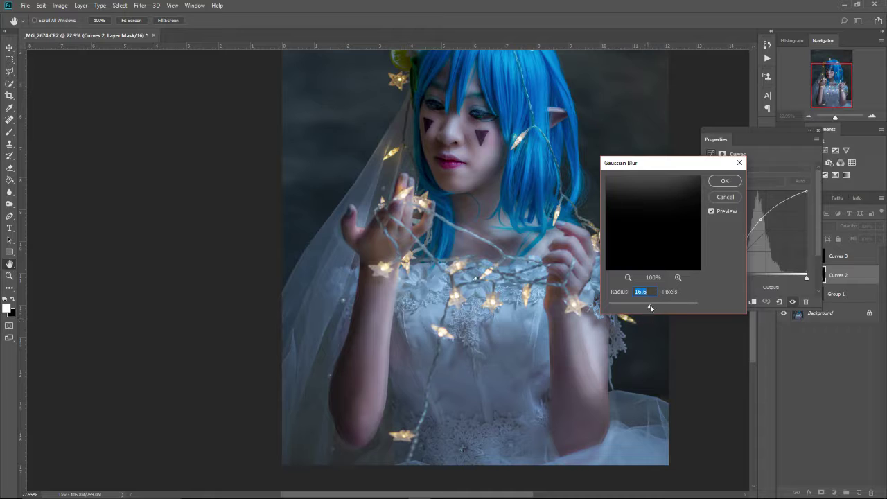
left_click_drag(650, 308, 653, 307)
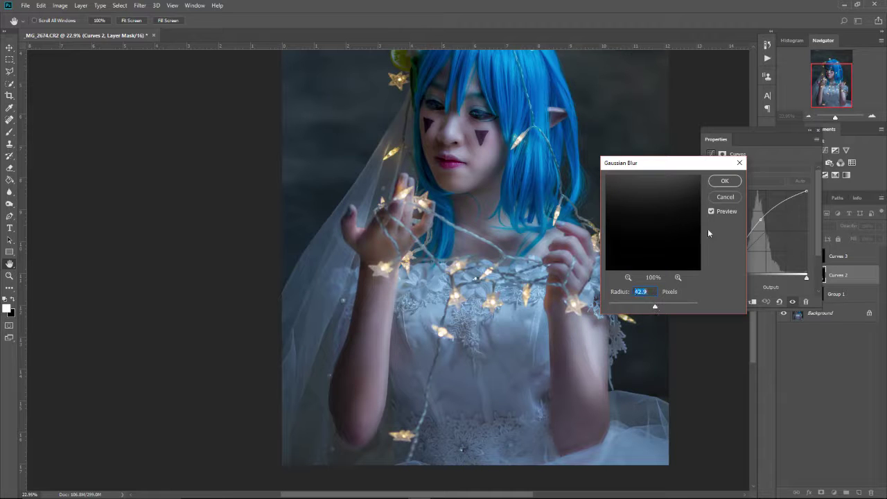
left_click(727, 184)
key("b")
scroll(429, 143, "up", 2)
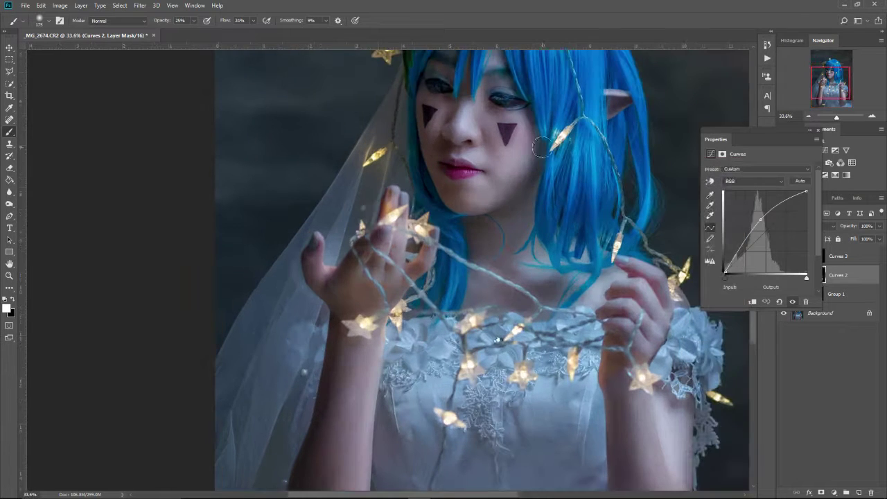
scroll(548, 150, "down", 1)
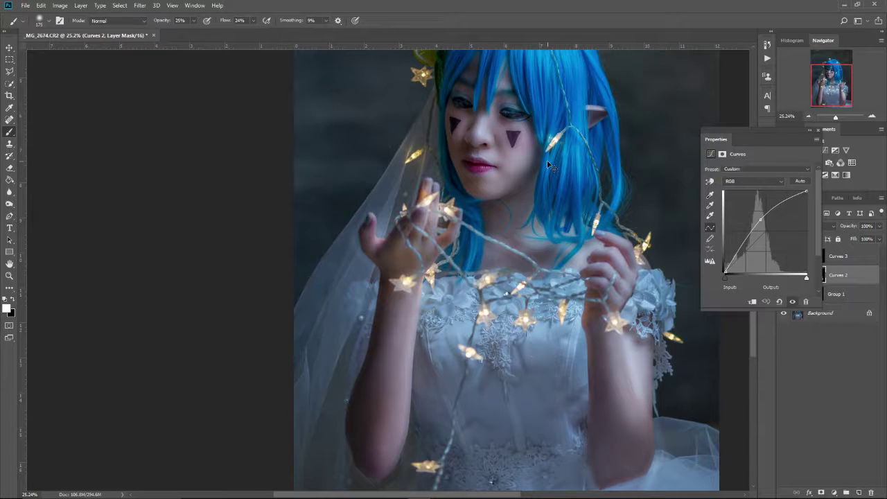
scroll(471, 105, "up", 4)
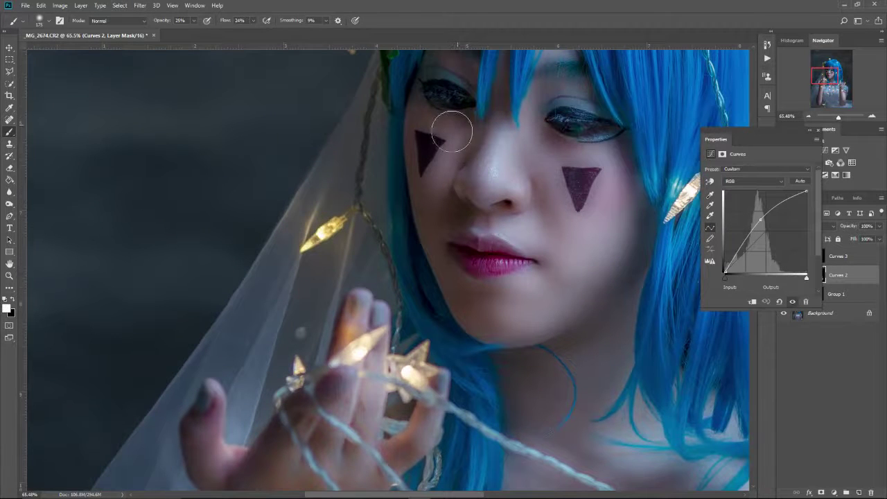
scroll(444, 125, "up", 4)
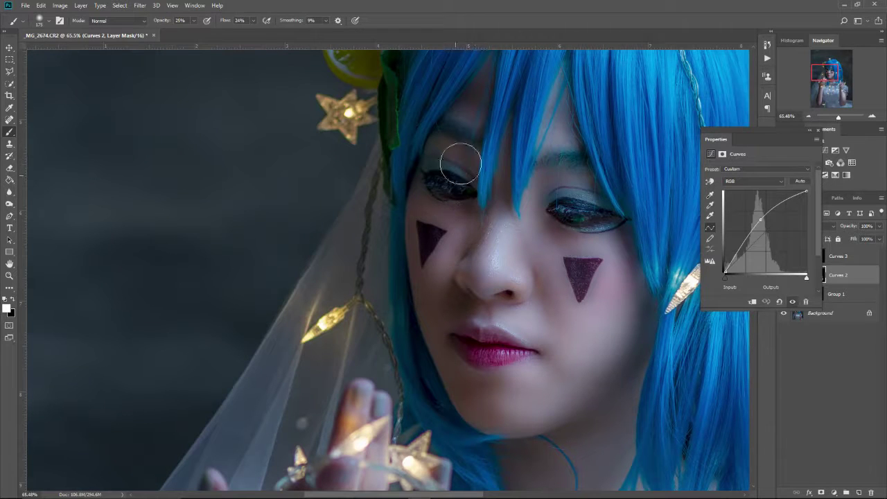
Enlarge the brush to 800 and paint white on the Curves 3 mask over the lower dress and the background to darken them.
key("ctrl+0")
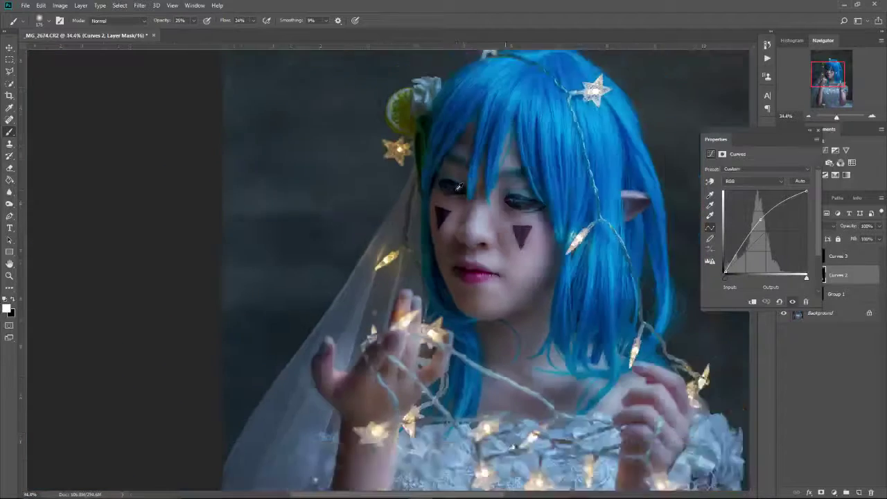
left_click(848, 257)
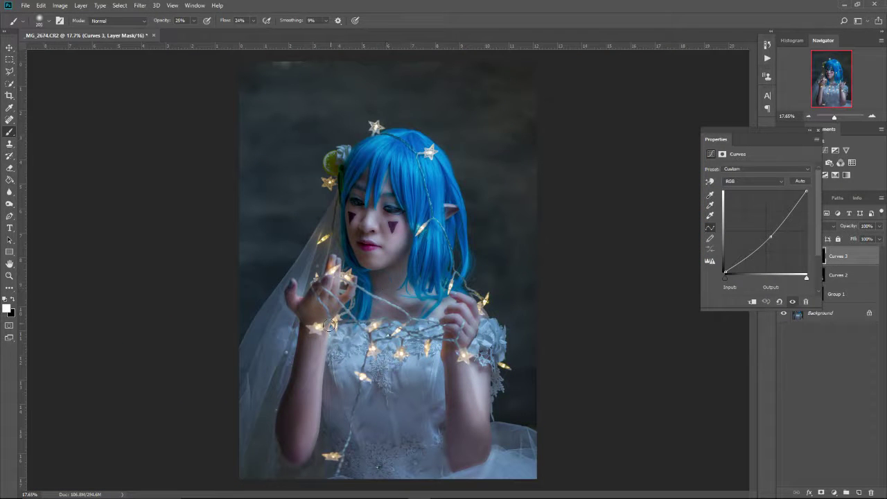
key("bracketright")
key("bracketright")
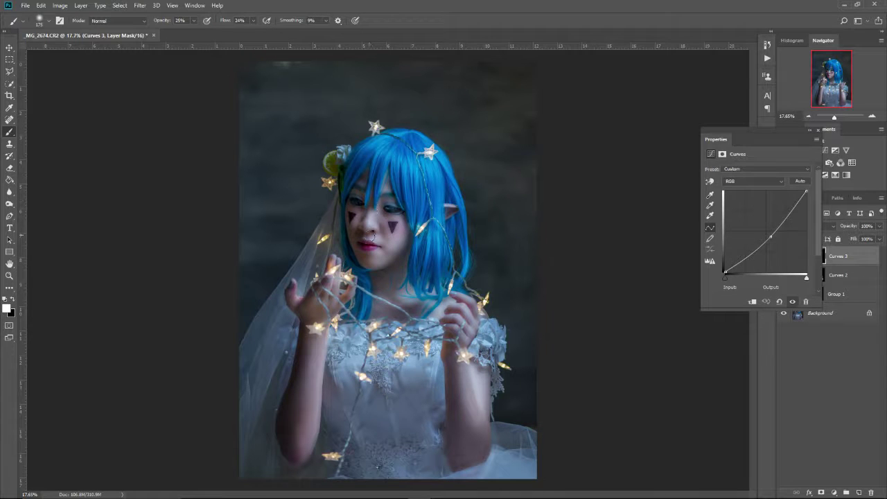
key("bracketright")
key("bracketright")
key("bracketright")
key("bracketright")
key("bracketright")
key("bracketright")
key("bracketright")
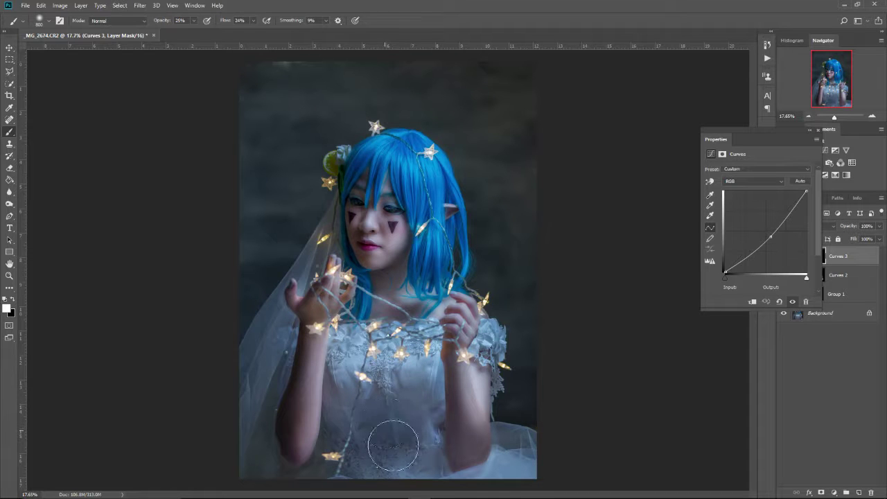
mouse_move(389, 425)
left_mouse_down()
mouse_move(378, 447)
mouse_move(343, 446)
mouse_move(314, 426)
mouse_move(421, 436)
mouse_move(409, 433)
mouse_move(346, 469)
mouse_move(412, 438)
mouse_move(421, 462)
left_mouse_up()
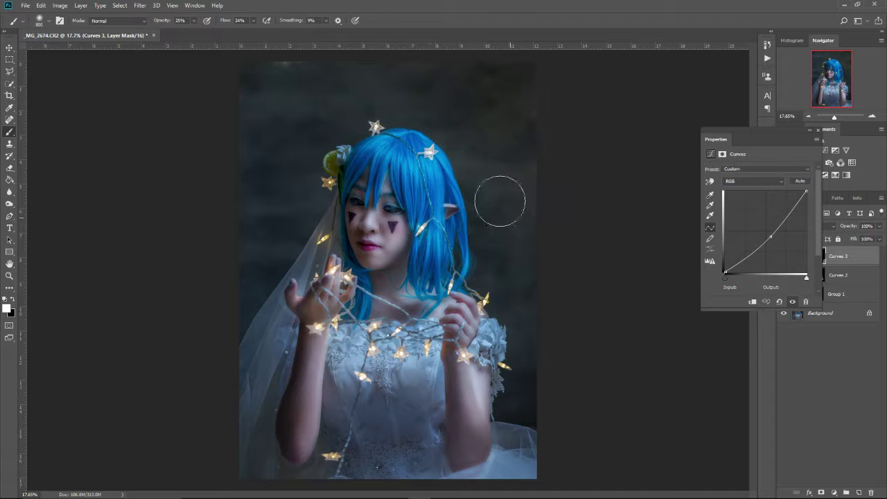
mouse_move(213, 36)
left_mouse_down()
mouse_move(221, 74)
mouse_move(229, 74)
mouse_move(387, 34)
mouse_move(392, 22)
mouse_move(418, 31)
left_mouse_up()
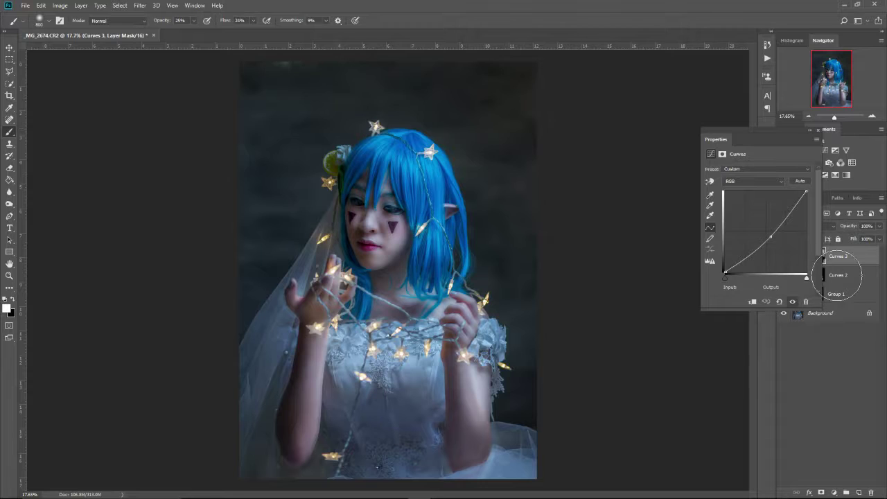
Shrink the brush to 200 and paint white on the Curves 2 mask over the crown of the blue hair to brighten it.
left_click(821, 275)
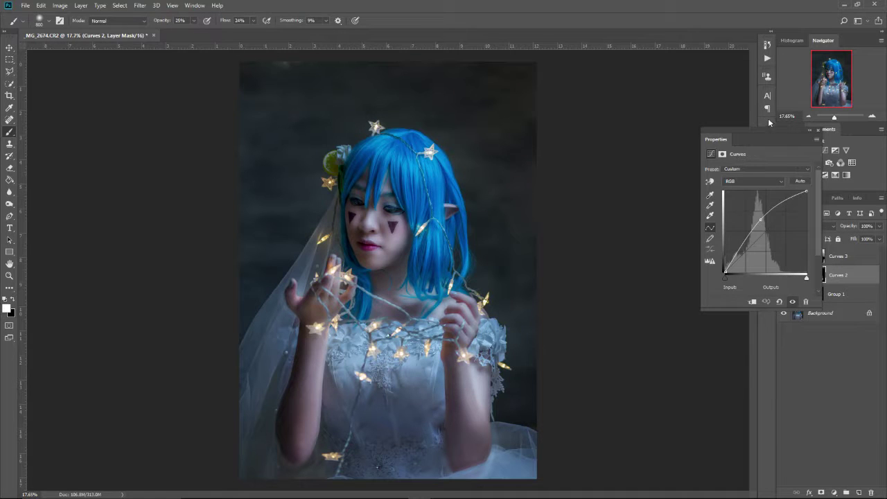
left_click_drag(761, 135, 722, 136)
left_click(800, 276)
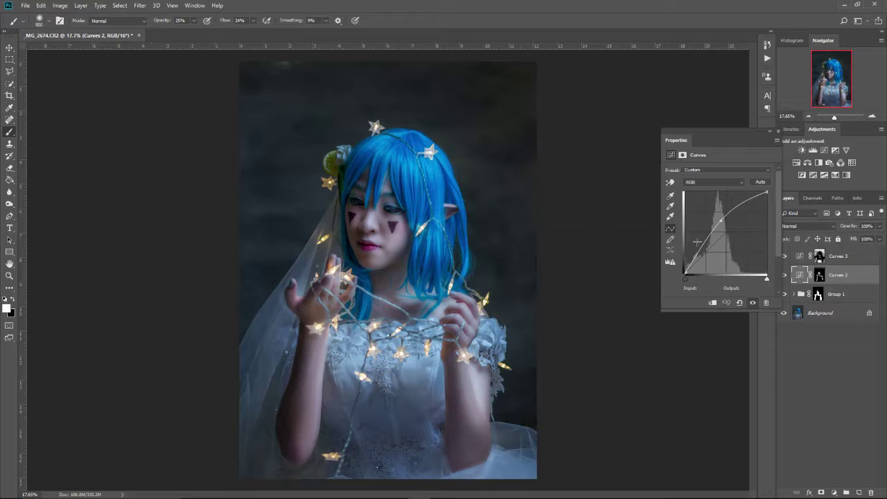
left_click(819, 275)
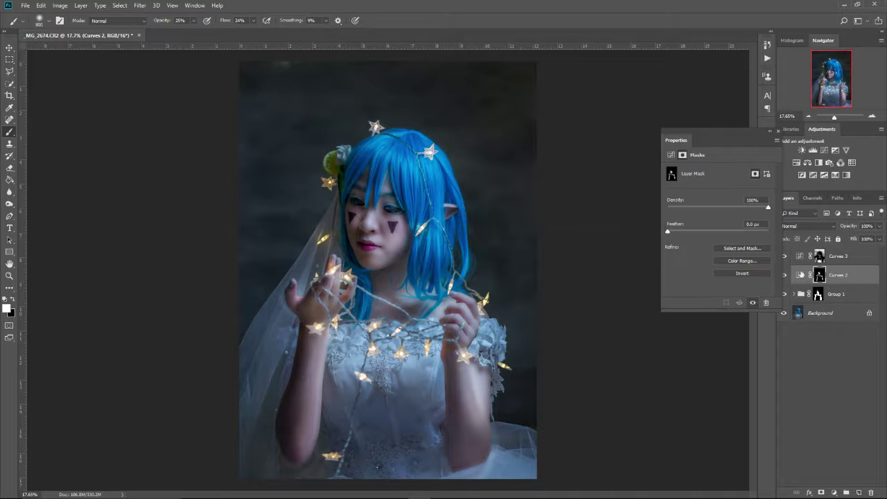
key("bracketleft")
key("bracketleft")
key("bracketleft")
key("bracketleft")
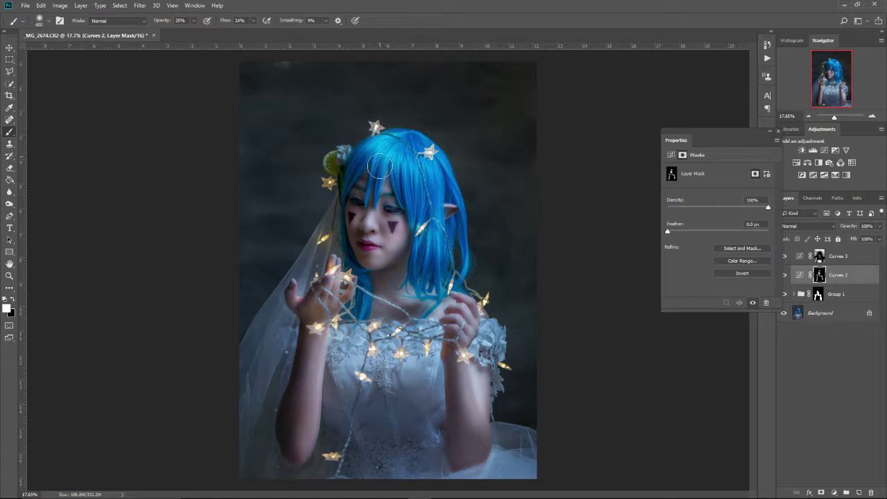
key("bracketleft")
key("bracketleft")
key("bracketleft")
mouse_move(389, 157)
left_mouse_down()
mouse_move(413, 181)
mouse_move(429, 180)
mouse_move(441, 164)
mouse_move(451, 189)
left_mouse_up()
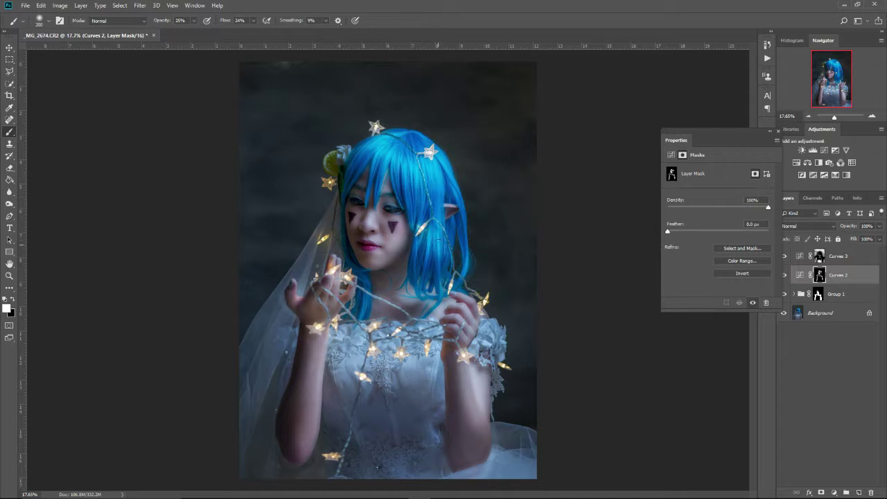
Brighten the hanging hair strands on both sides, the fringe and the face by painting white on the Curves 2 mask.
key("x")
key("x")
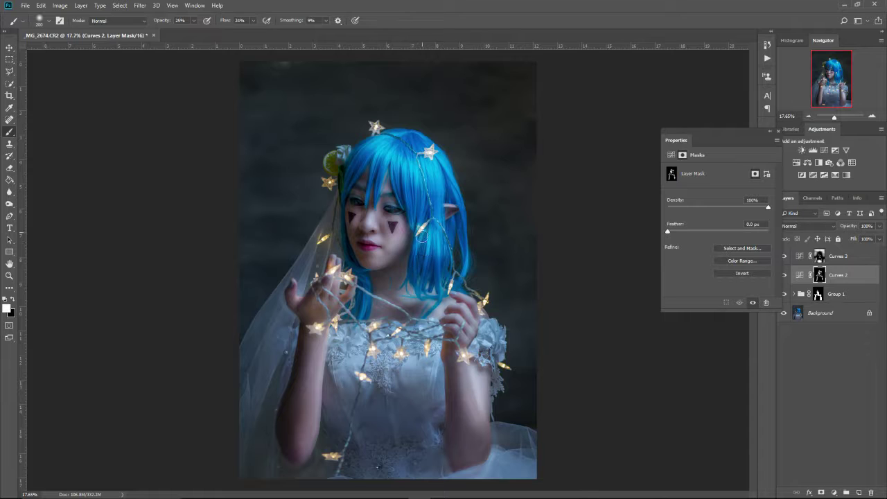
mouse_move(451, 196)
left_mouse_down()
mouse_move(461, 271)
mouse_move(427, 285)
mouse_move(460, 254)
mouse_move(455, 274)
mouse_move(430, 246)
mouse_move(426, 288)
mouse_move(414, 294)
mouse_move(408, 279)
mouse_move(436, 280)
mouse_move(441, 307)
left_mouse_up()
mouse_move(362, 307)
left_mouse_down()
mouse_move(346, 260)
mouse_move(359, 271)
left_mouse_up()
mouse_move(375, 182)
left_mouse_down()
mouse_move(394, 171)
mouse_move(360, 206)
mouse_move(357, 225)
mouse_move(363, 213)
mouse_move(382, 241)
left_mouse_up()
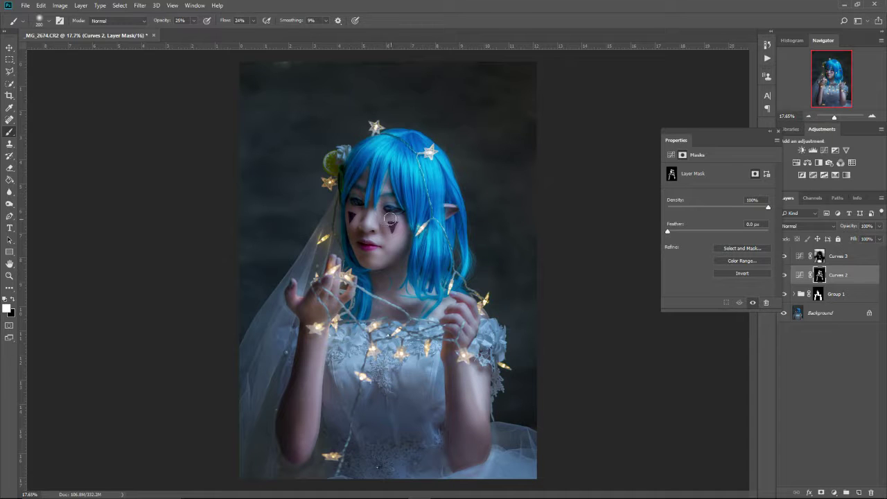
Add a Levels adjustment layer above Curves 3 with midtone input 0.83 and white input 236.
key("x")
left_click(820, 257)
key("x")
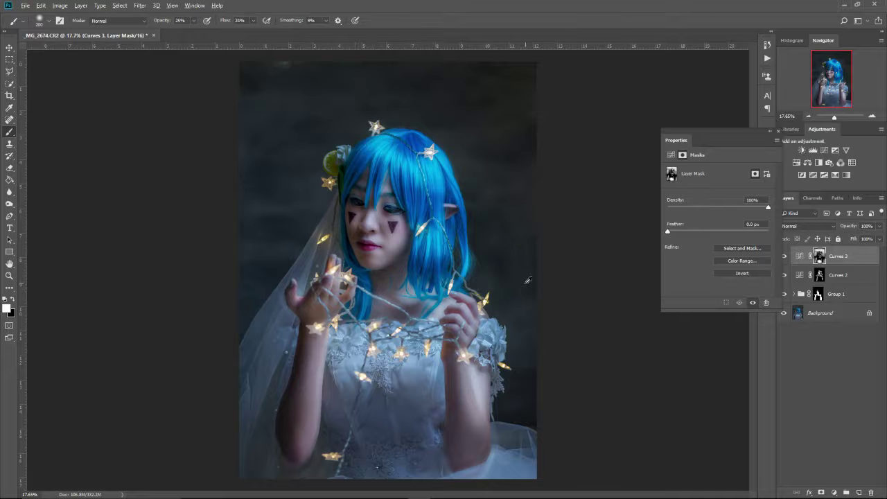
scroll(529, 280, "down", 5)
scroll(527, 280, "up", 5)
scroll(386, 124, "down", 3)
scroll(398, 151, "up", 2)
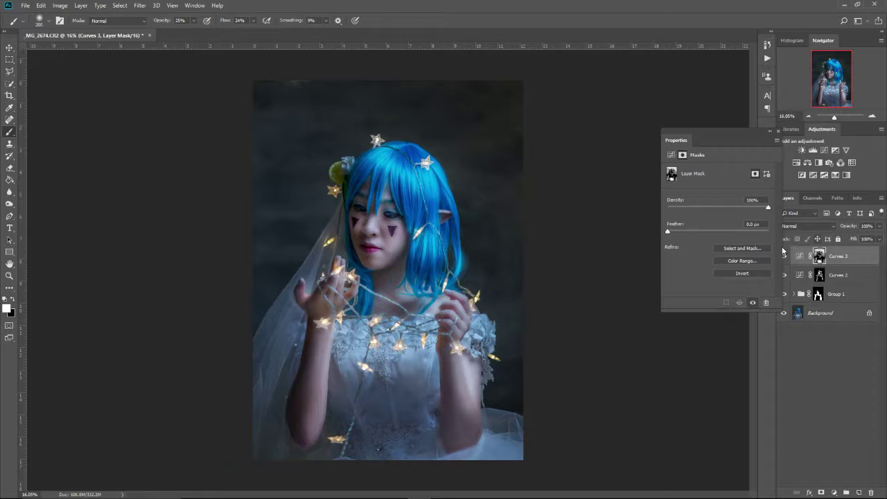
left_click(778, 131)
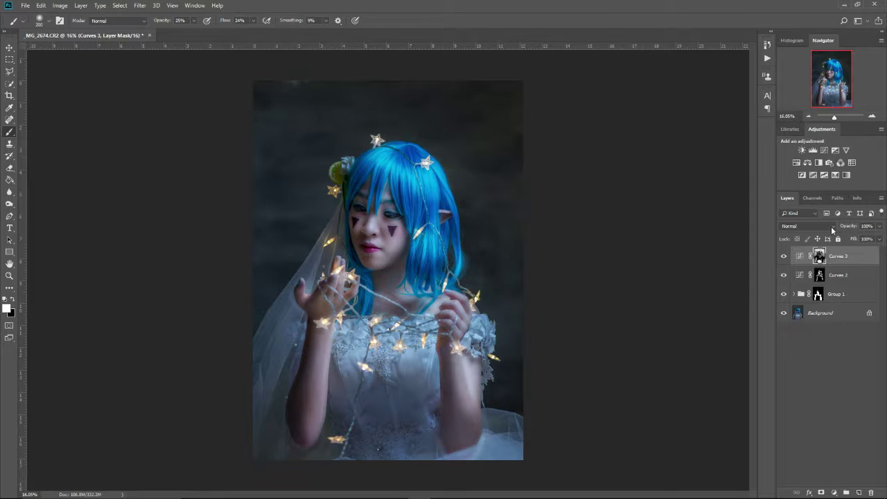
left_click(813, 150)
left_click_drag(722, 239, 759, 237)
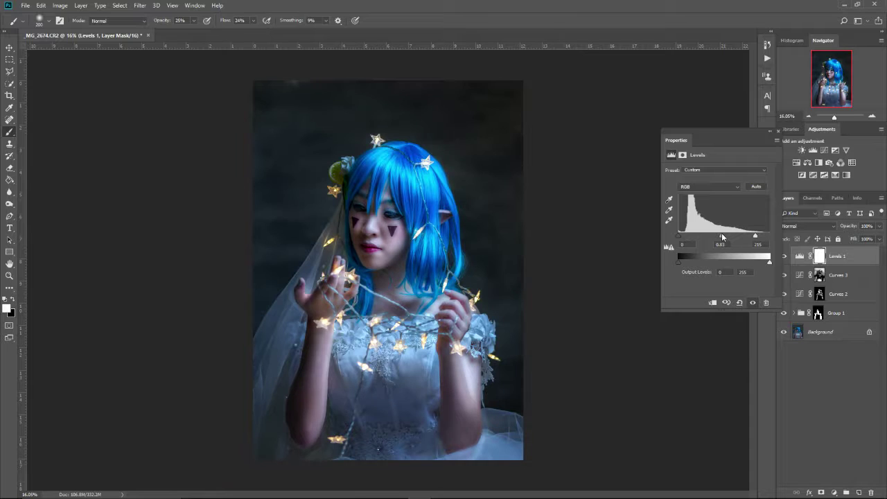
left_click_drag(755, 237, 761, 237)
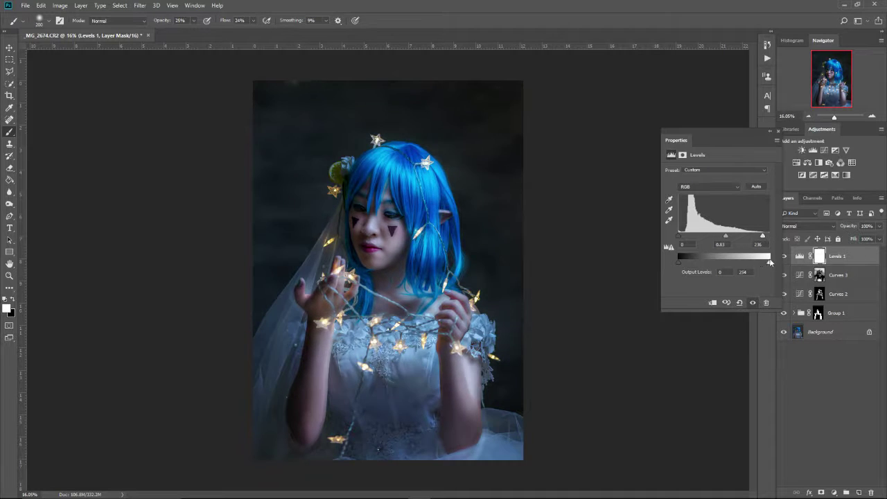
Delete the Levels 1 layer and add a Photo Filter adjustment on top with Warming Filter (85) at 55% density.
mouse_move(679, 262)
left_mouse_down()
mouse_move(684, 238)
mouse_move(670, 237)
mouse_move(678, 254)
left_mouse_up()
left_click_drag(726, 235, 728, 235)
key("Delete")
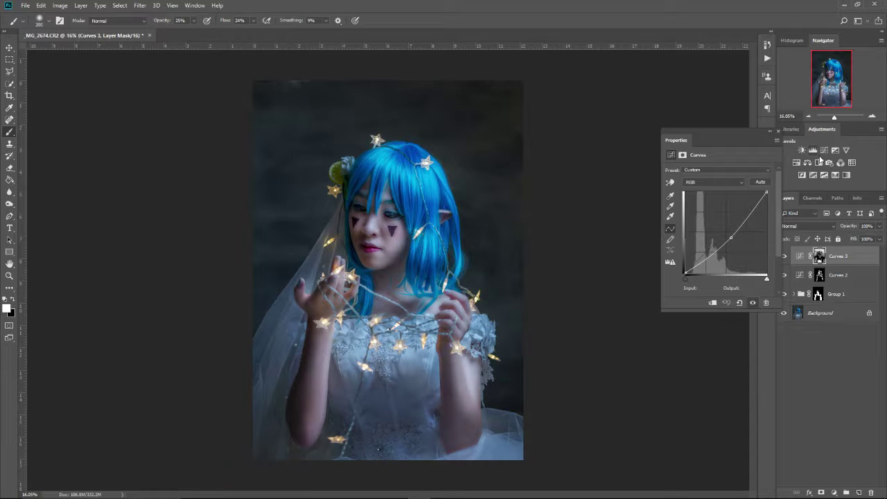
left_click(808, 164)
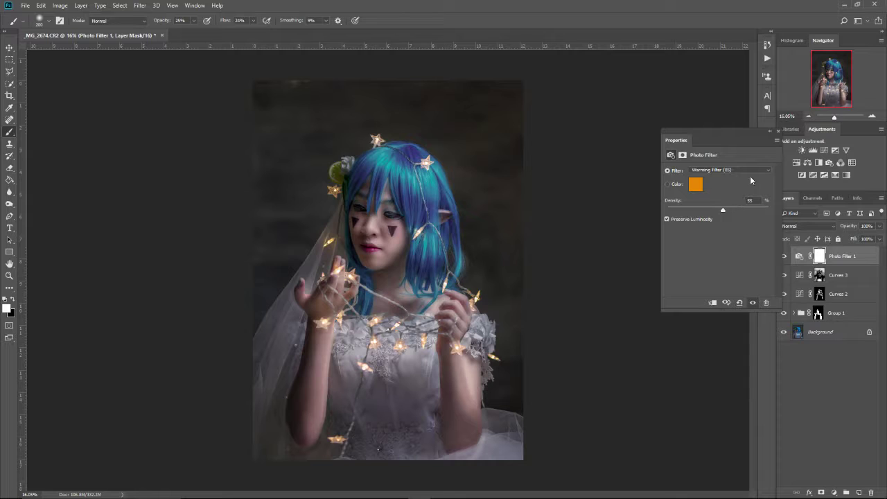
left_click(778, 131)
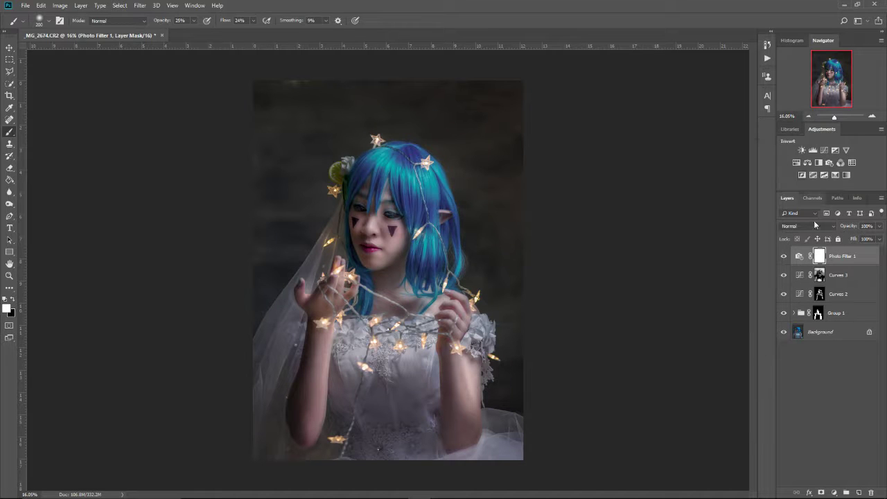
Add a Curves layer above Curves 2, raising RGB input 104 to output 154 and lowering Blue input 143 to output 122.
left_click(840, 294)
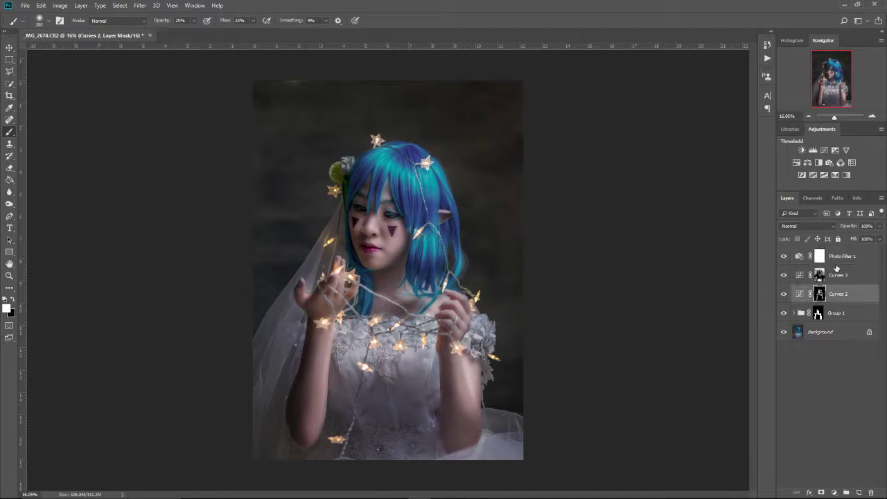
left_click(824, 150)
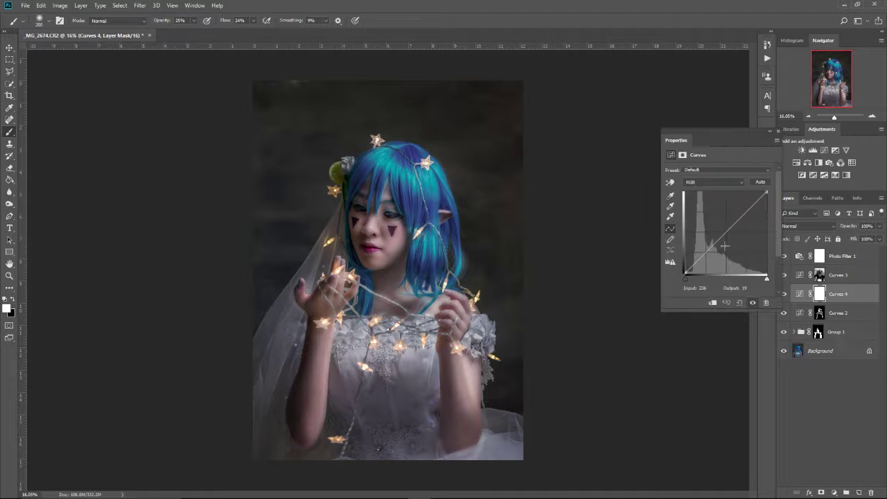
left_click_drag(726, 246, 720, 223)
left_click(714, 182)
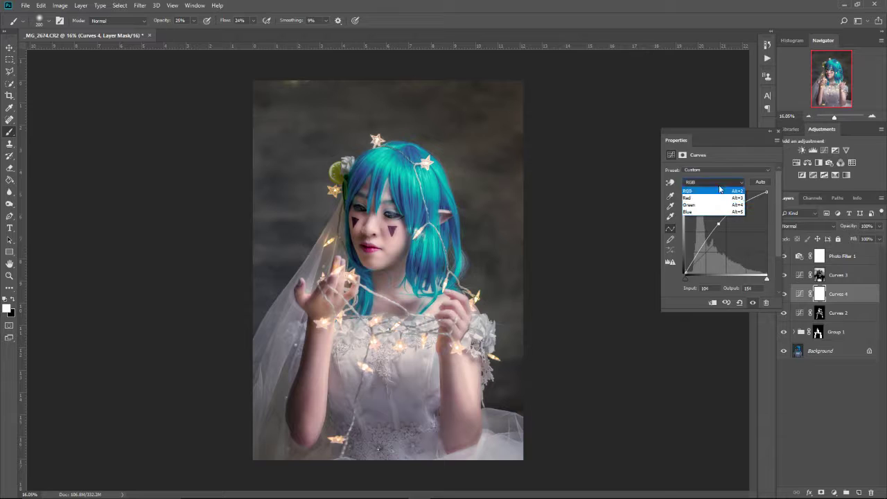
left_click(710, 211)
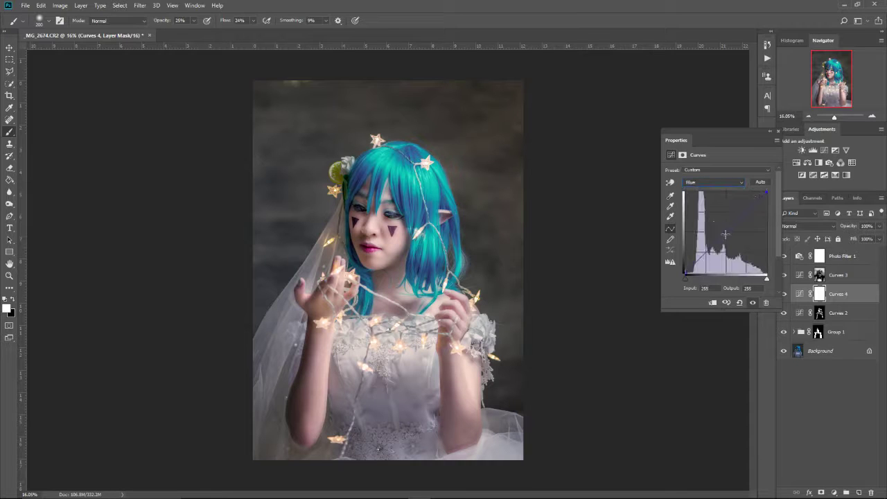
left_click_drag(728, 229, 731, 234)
Fill the Curves 4 layer mask with black.
key("g")
key("x")
left_click(292, 247)
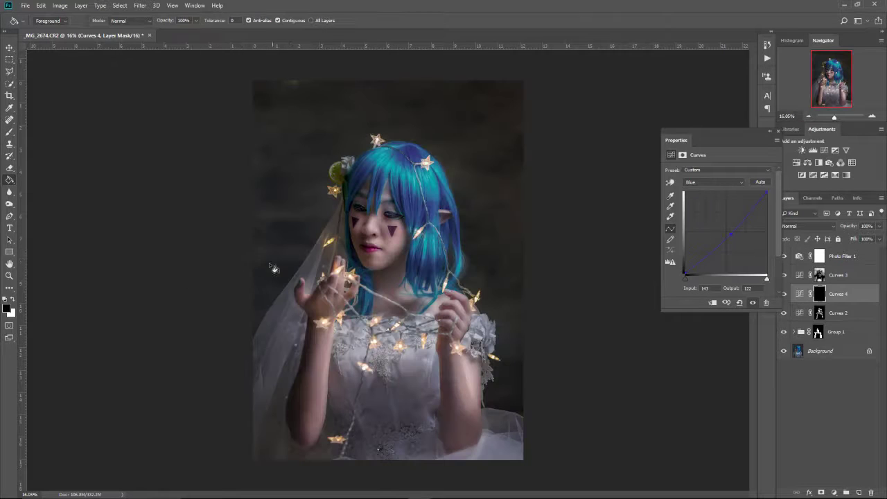
Using a white brush at size 600, 15% opacity and 12% flow, paint the Curves 4 mask around the star lights at the raised hand's wrist.
key("b")
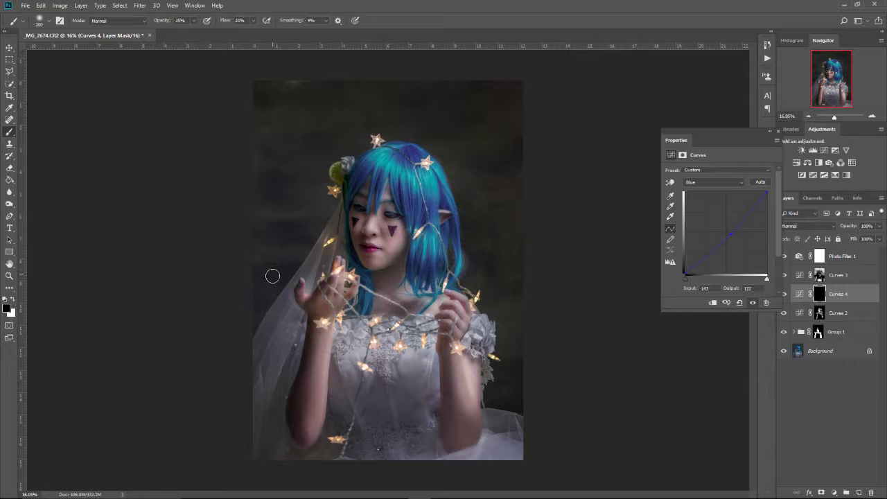
key("bracketright")
key("bracketright")
key("bracketright")
key("bracketright")
key("x")
left_click(194, 21)
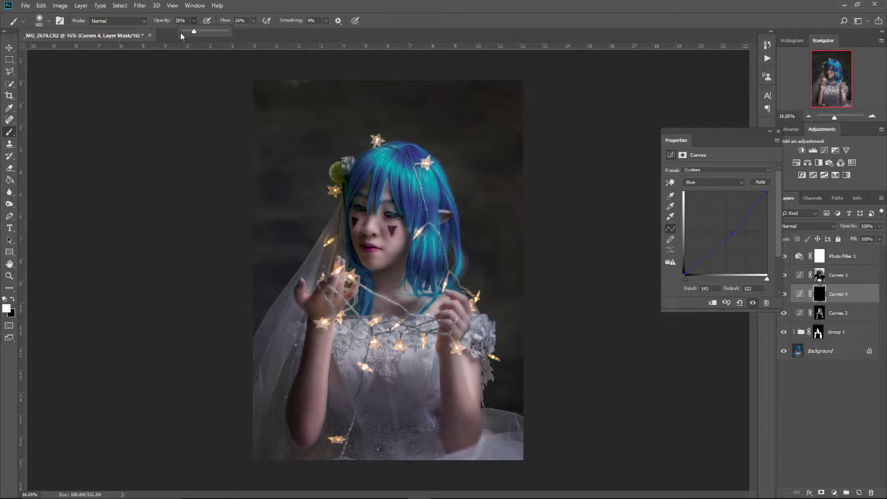
left_click(253, 21)
left_click_drag(249, 32, 246, 32)
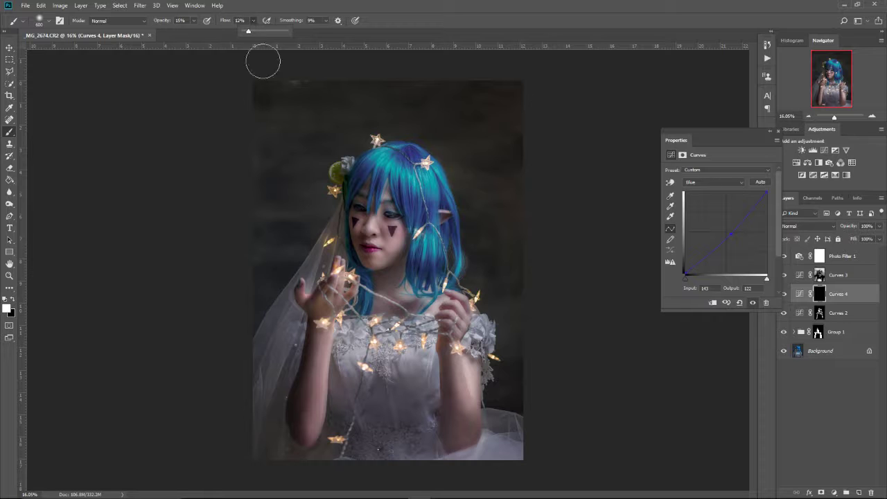
left_click(324, 336)
scroll(325, 336, "up", 3)
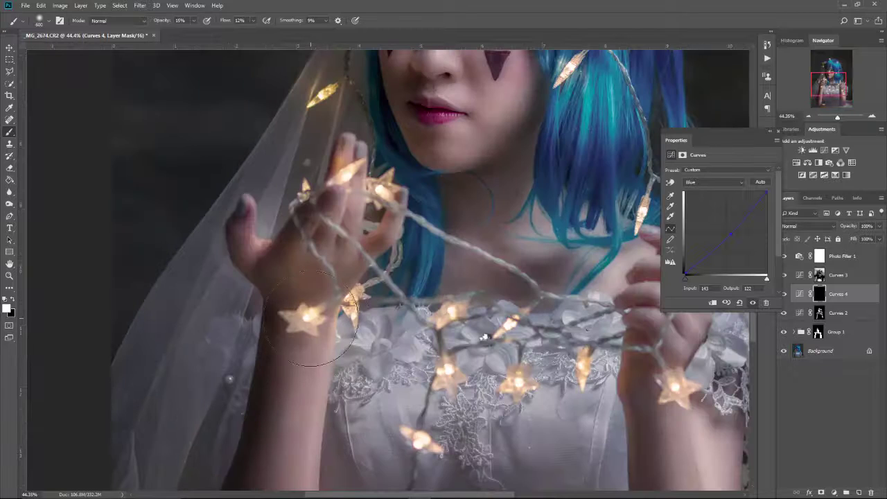
mouse_move(320, 324)
left_mouse_down()
mouse_move(339, 309)
mouse_move(339, 349)
mouse_move(327, 342)
left_mouse_up()
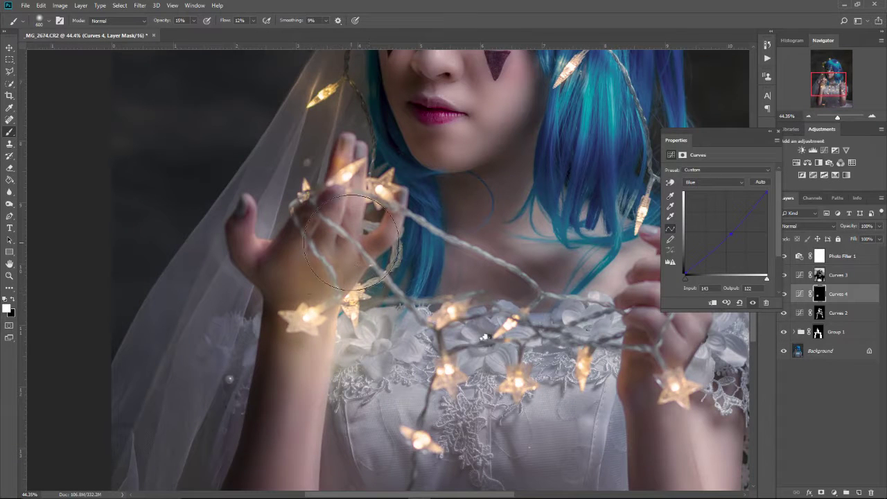
Shrink the brush to 300 and paint a glow on the Curves 4 mask around the lights between the raised fingers and on the veil.
key("bracketleft")
key("bracketleft")
key("bracketleft")
mouse_move(300, 212)
left_mouse_down()
mouse_move(353, 169)
mouse_move(363, 198)
mouse_move(386, 200)
left_mouse_up()
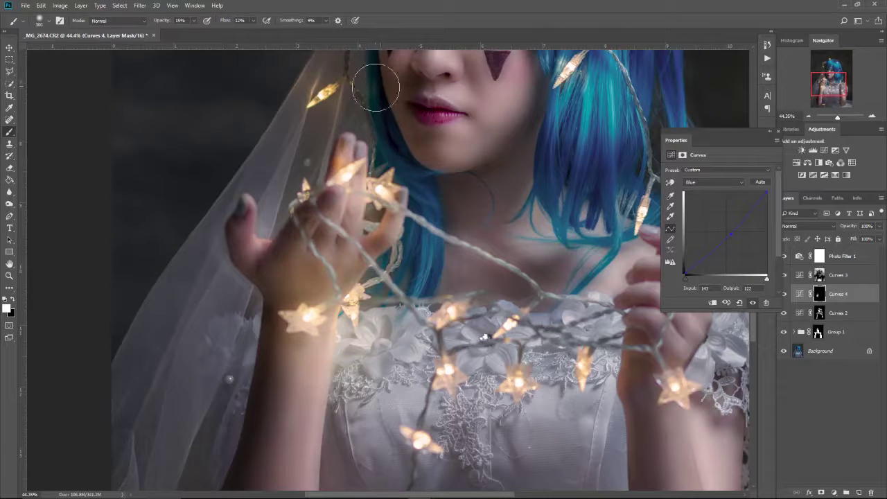
scroll(376, 90, "up", 5)
mouse_move(375, 248)
left_mouse_down()
mouse_move(370, 236)
mouse_move(383, 241)
mouse_move(390, 222)
mouse_move(415, 232)
mouse_move(330, 229)
mouse_move(346, 263)
mouse_move(359, 232)
mouse_move(357, 205)
mouse_move(342, 192)
mouse_move(362, 263)
mouse_move(370, 219)
mouse_move(348, 273)
left_mouse_up()
scroll(328, 153, "up", 5)
Paint white on the Curves 4 mask around the light beside the cheek and the string of lights across the dress neckline.
scroll(348, 273, "down", 8)
scroll(374, 208, "right", 6)
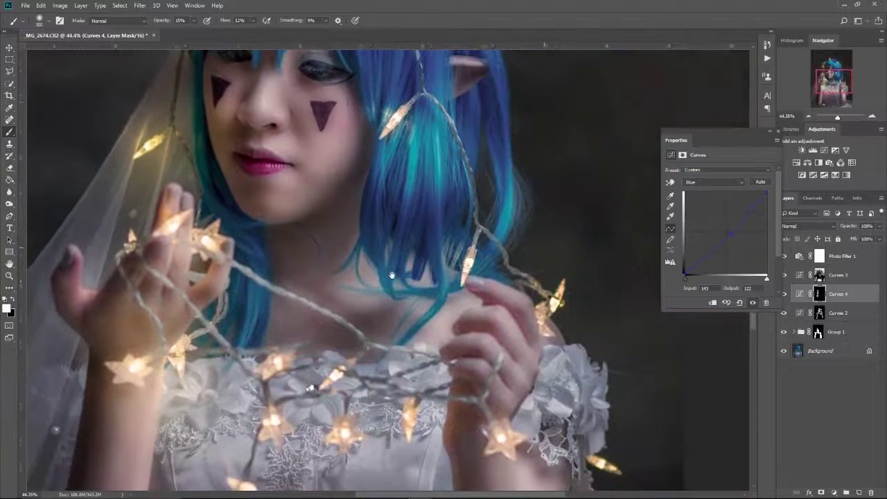
mouse_move(397, 148)
left_mouse_down()
mouse_move(388, 136)
mouse_move(390, 145)
mouse_move(405, 136)
mouse_move(367, 135)
mouse_move(351, 125)
mouse_move(367, 104)
mouse_move(361, 114)
left_mouse_up()
scroll(361, 139, "down", 6)
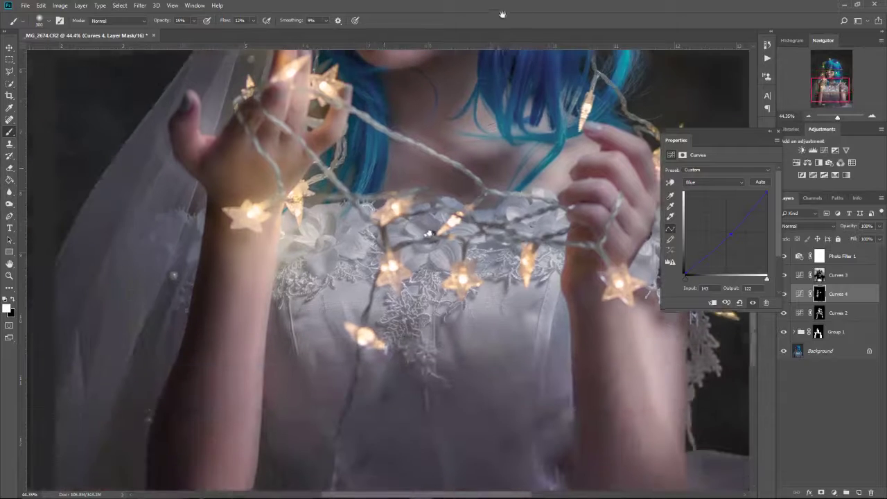
mouse_move(374, 206)
left_mouse_down()
mouse_move(338, 238)
mouse_move(327, 230)
mouse_move(343, 209)
mouse_move(334, 211)
mouse_move(407, 244)
mouse_move(479, 238)
mouse_move(480, 225)
mouse_move(578, 234)
mouse_move(472, 280)
mouse_move(465, 302)
mouse_move(514, 302)
mouse_move(589, 274)
mouse_move(655, 292)
mouse_move(580, 274)
mouse_move(605, 244)
mouse_move(591, 231)
mouse_move(347, 228)
mouse_move(331, 243)
mouse_move(366, 293)
mouse_move(408, 314)
mouse_move(378, 290)
mouse_move(409, 170)
mouse_move(395, 178)
mouse_move(429, 121)
mouse_move(409, 175)
mouse_move(393, 114)
mouse_move(342, 110)
mouse_move(339, 99)
mouse_move(311, 350)
mouse_move(278, 228)
mouse_move(416, 63)
mouse_move(433, 12)
left_mouse_up()
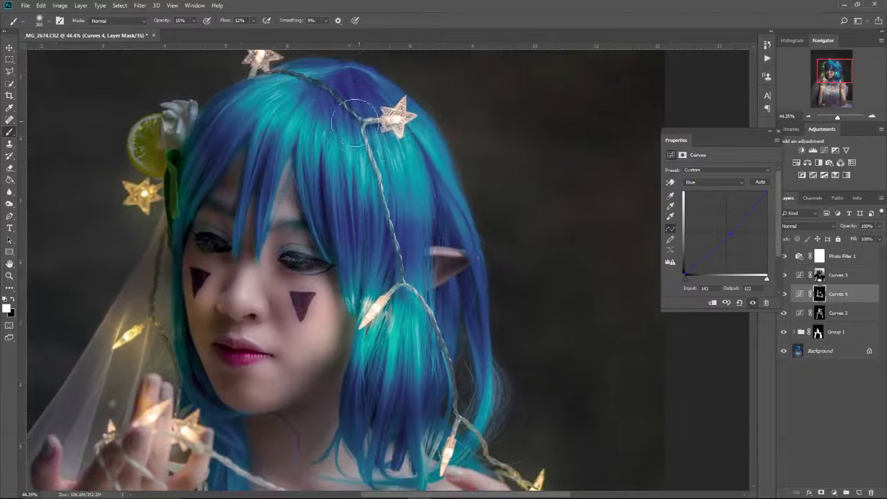
Paint white on the Curves 4 mask around the star lights on the hair's crown and those on the bodice and lower dress.
mouse_move(355, 120)
left_mouse_down()
mouse_move(378, 125)
mouse_move(346, 118)
mouse_move(389, 158)
mouse_move(421, 108)
left_mouse_up()
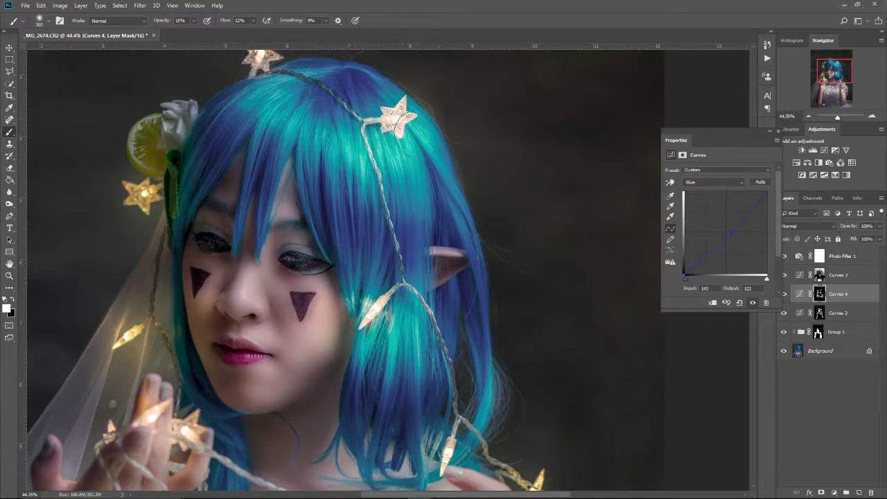
mouse_move(291, 106)
left_mouse_down()
mouse_move(332, 175)
mouse_move(341, 132)
mouse_move(309, 135)
mouse_move(346, 147)
mouse_move(340, 132)
mouse_move(409, 180)
mouse_move(395, 184)
mouse_move(407, 190)
left_mouse_up()
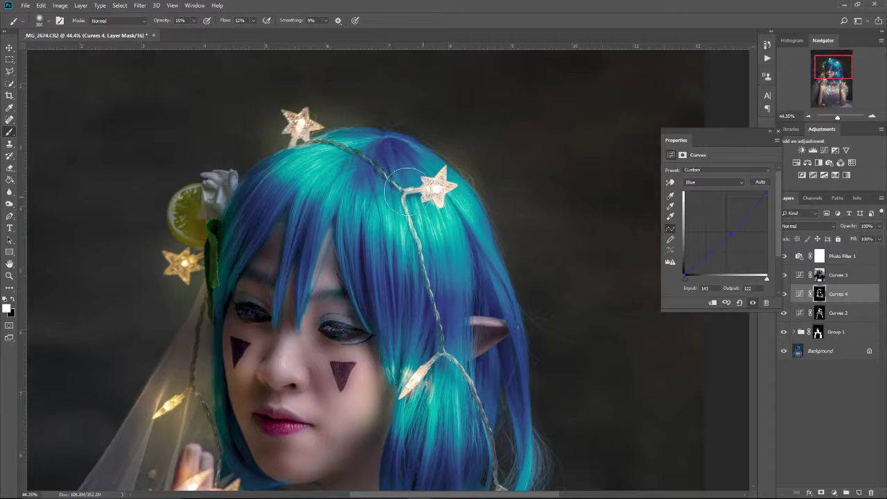
mouse_move(413, 245)
left_mouse_down()
mouse_move(546, 296)
mouse_move(544, 267)
mouse_move(525, 348)
mouse_move(682, 90)
left_mouse_up()
mouse_move(438, 201)
left_mouse_down()
mouse_move(471, 194)
mouse_move(451, 186)
left_mouse_up()
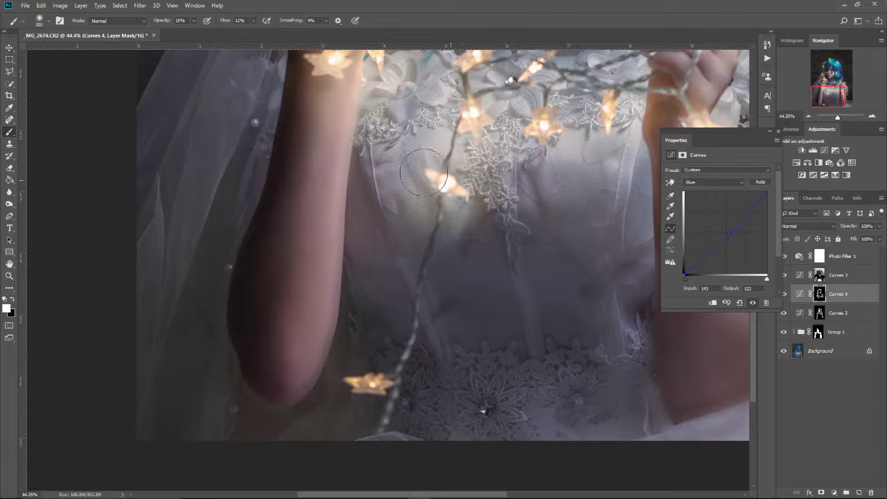
mouse_move(375, 339)
left_mouse_down()
mouse_move(356, 353)
mouse_move(376, 354)
mouse_move(353, 343)
mouse_move(368, 361)
mouse_move(339, 356)
mouse_move(329, 379)
mouse_move(369, 394)
mouse_move(363, 376)
mouse_move(342, 398)
mouse_move(455, 390)
mouse_move(422, 361)
mouse_move(432, 361)
mouse_move(422, 344)
mouse_move(363, 304)
mouse_move(311, 385)
mouse_move(388, 406)
mouse_move(437, 378)
left_mouse_up()
Set the RGB curve point of Curves 4 to input 98, output 162.
left_click(724, 181)
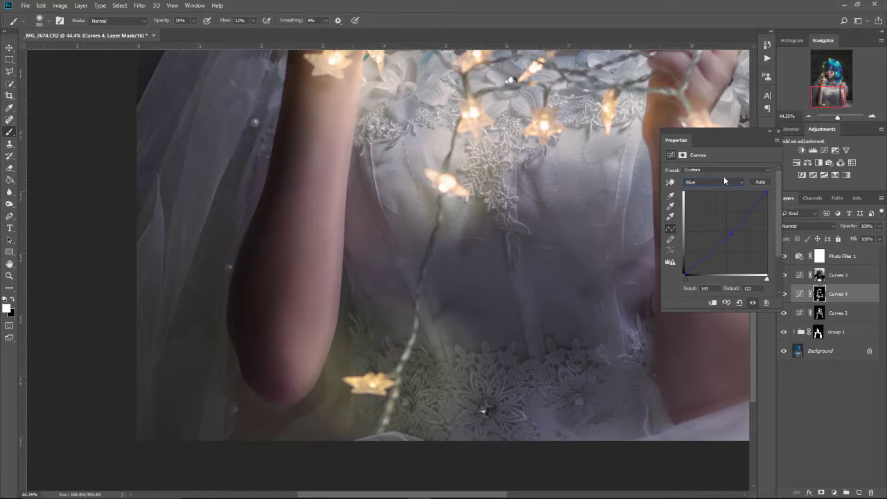
left_click(717, 182)
left_click(700, 187)
left_click_drag(718, 223, 716, 220)
key("ctrl+0")
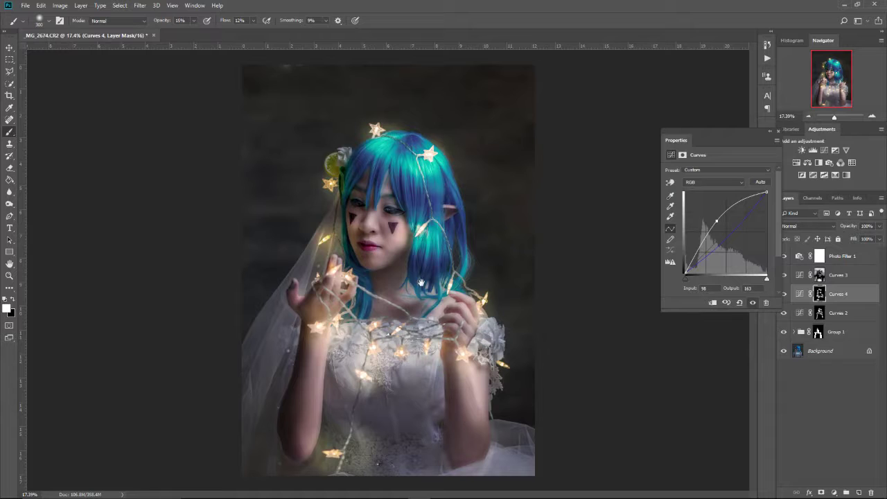
left_click_drag(715, 222, 717, 220)
Lower the Blue curve's midpoint on Curves 4 and fine-tune the midpoint of its Green curve.
left_click(737, 181)
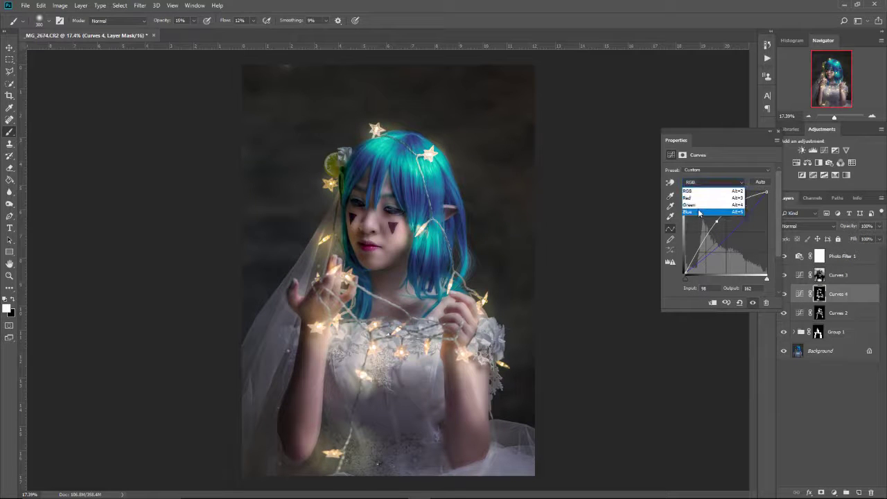
left_click(721, 211)
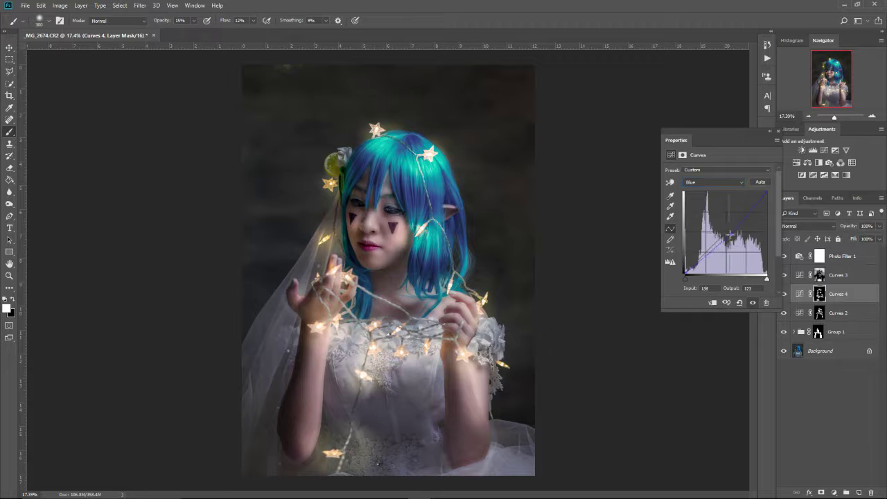
left_click_drag(730, 235, 725, 238)
left_click(718, 184)
left_click(716, 201)
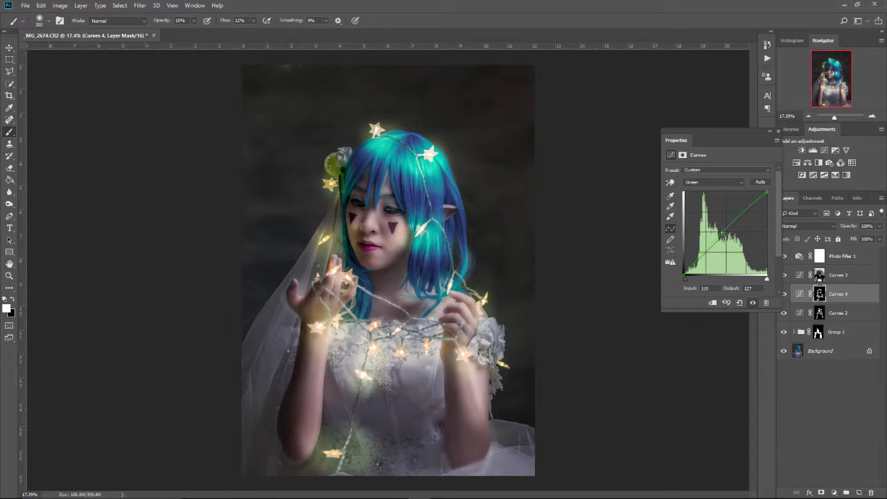
left_click_drag(723, 235, 724, 236)
Soften the Curves 4 glow by setting its RGB curve point to input 115, output 162.
left_click(728, 185)
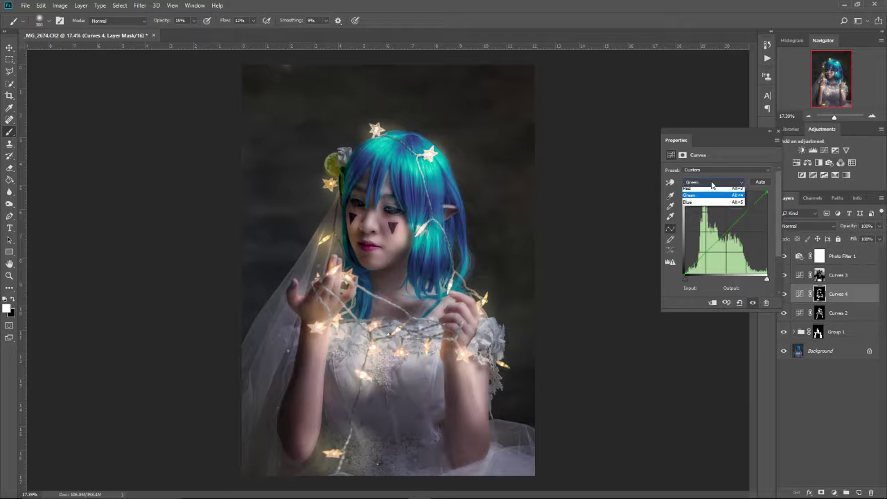
left_click(720, 187)
left_click_drag(718, 222, 722, 221)
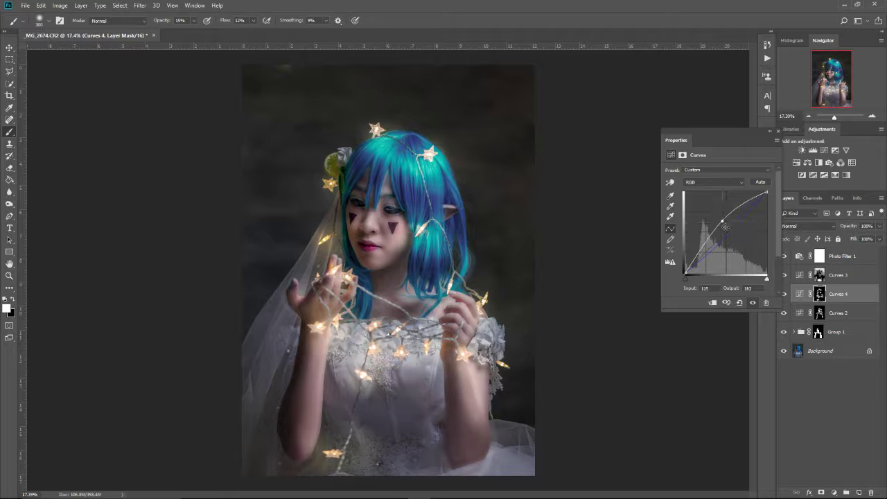
Compare the portrait with and without the Photo Filter 1 layer.
left_click(819, 256)
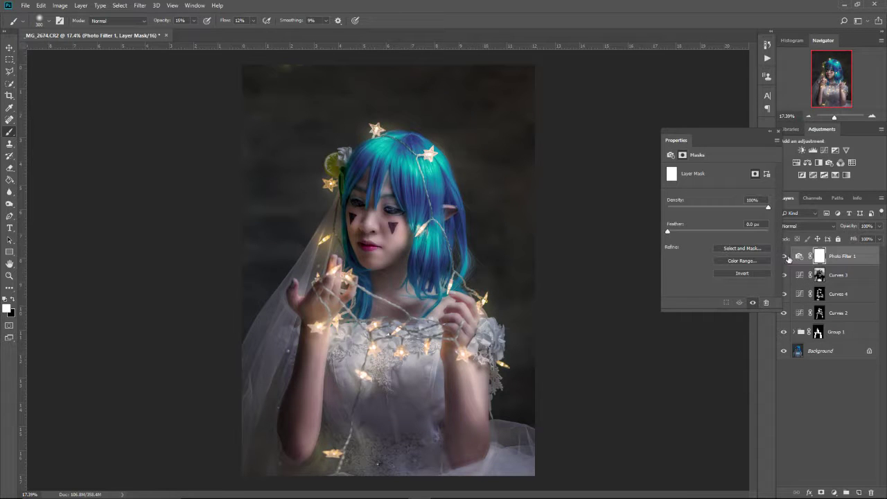
left_click(786, 256)
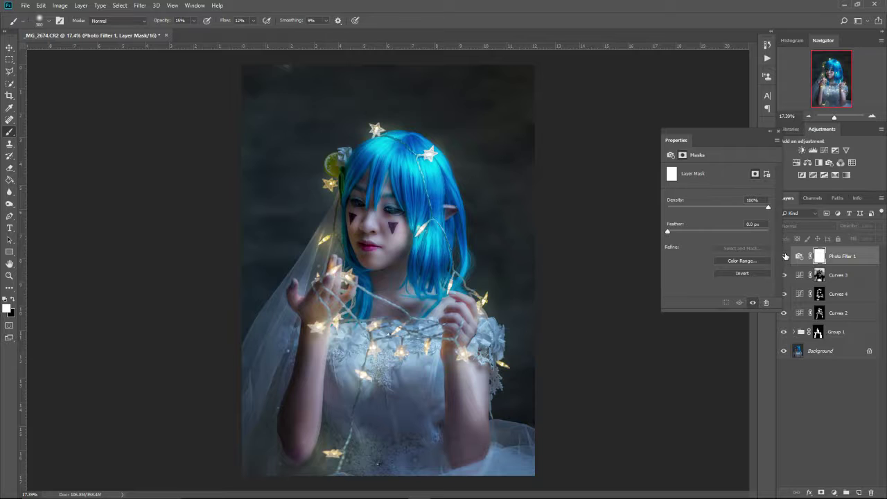
left_click(786, 257)
left_click(786, 257)
left_click(786, 257)
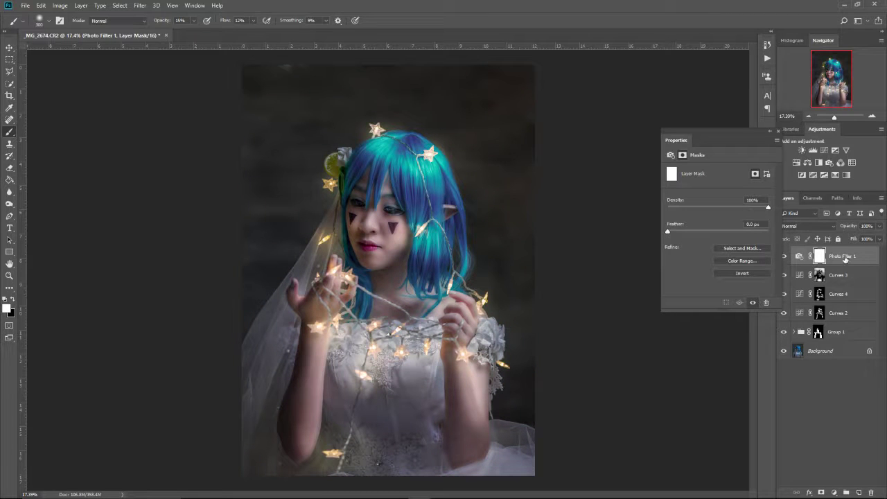
Add a Curves layer above Photo Filter 1 with RGB points at input 150, output 173 and input 33, output 32.
left_click(824, 149)
left_click_drag(736, 221, 734, 218)
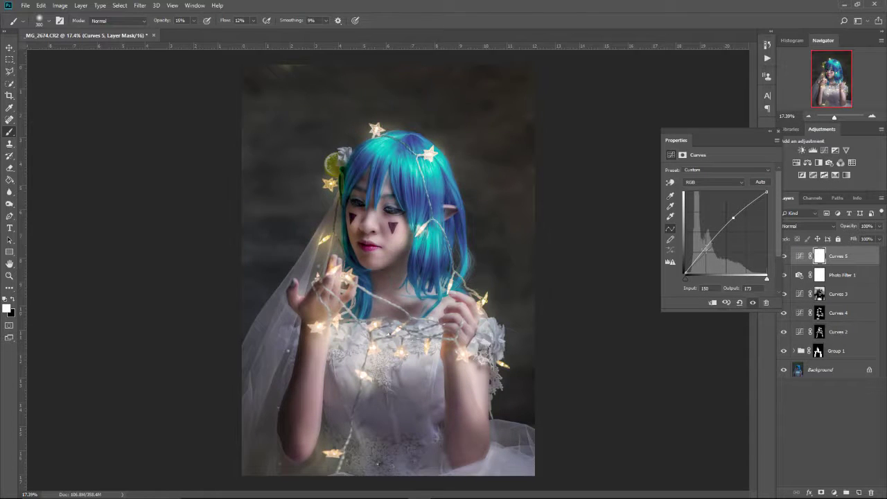
left_click_drag(699, 254, 699, 262)
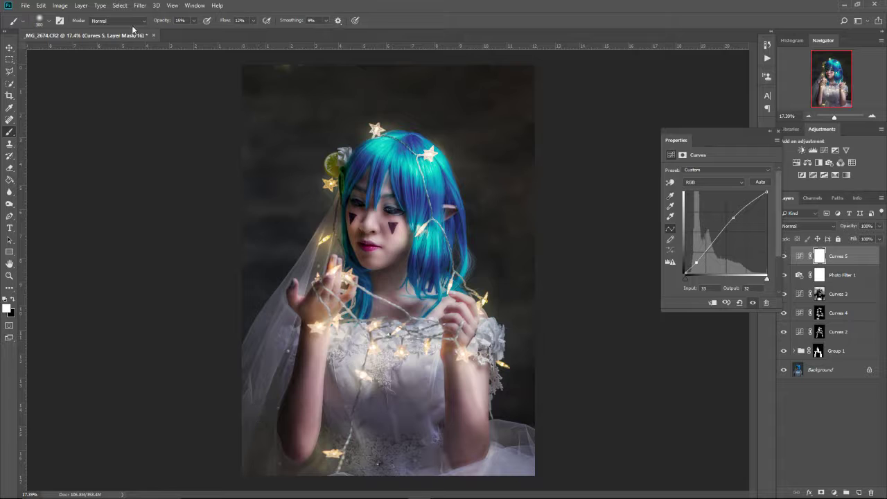
left_click(141, 6)
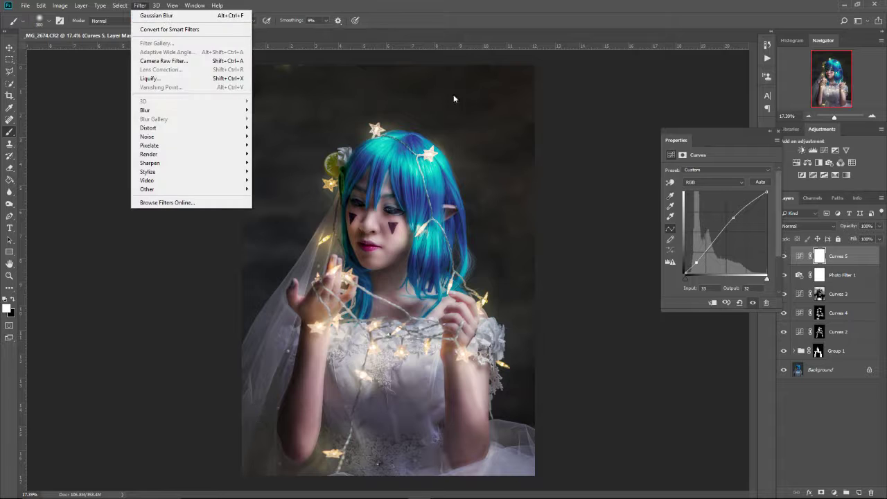
left_click(835, 373)
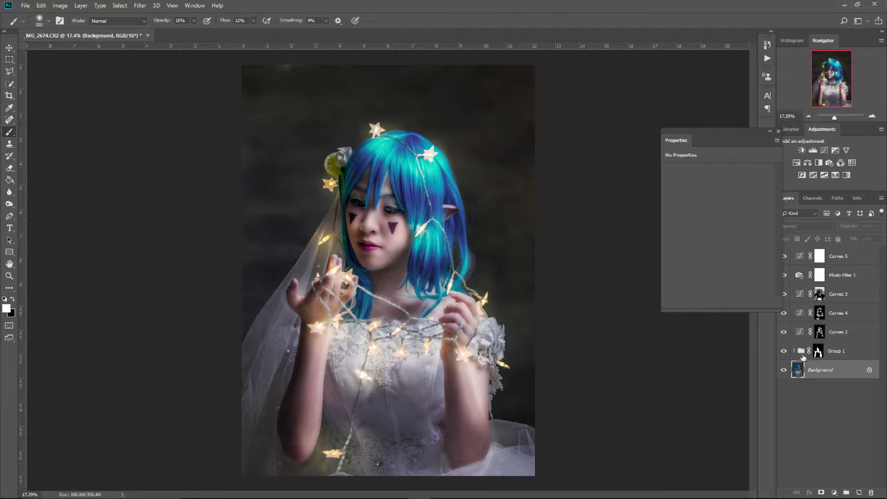
left_click(796, 351)
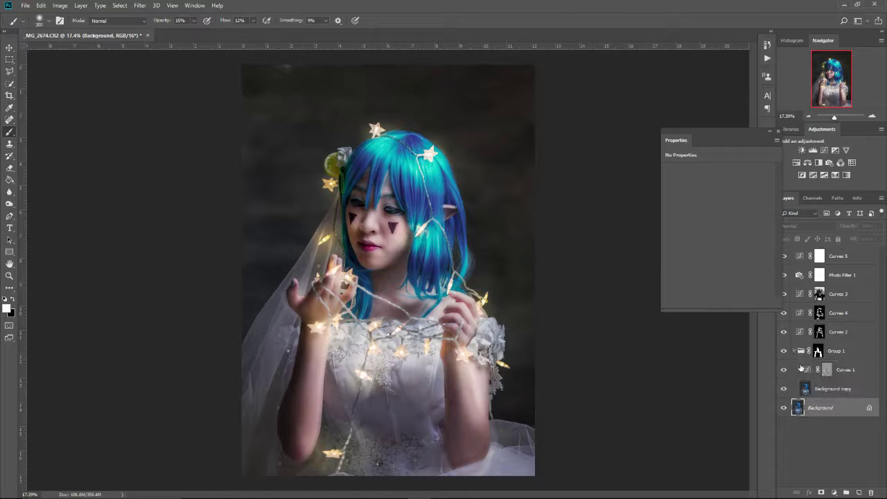
left_click(795, 351)
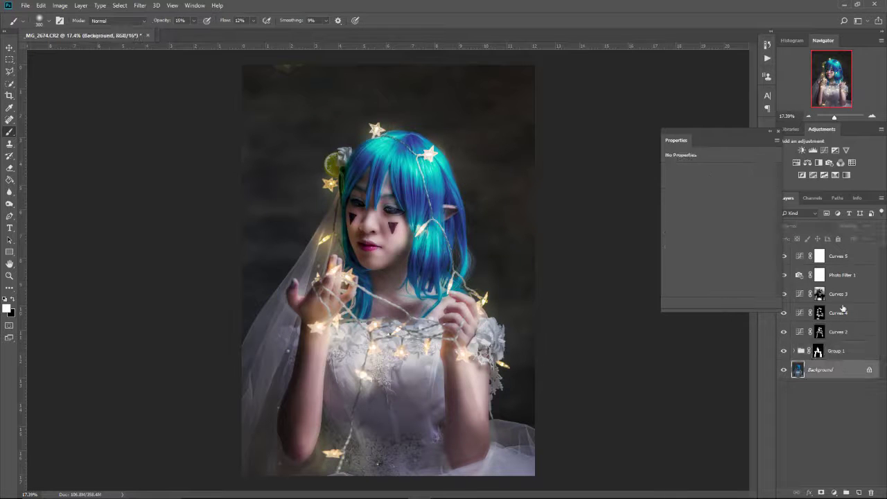
Unlock the Background layer and group all layers from it up to Curves 5.
left_click(869, 368)
left_click(844, 258, "shift")
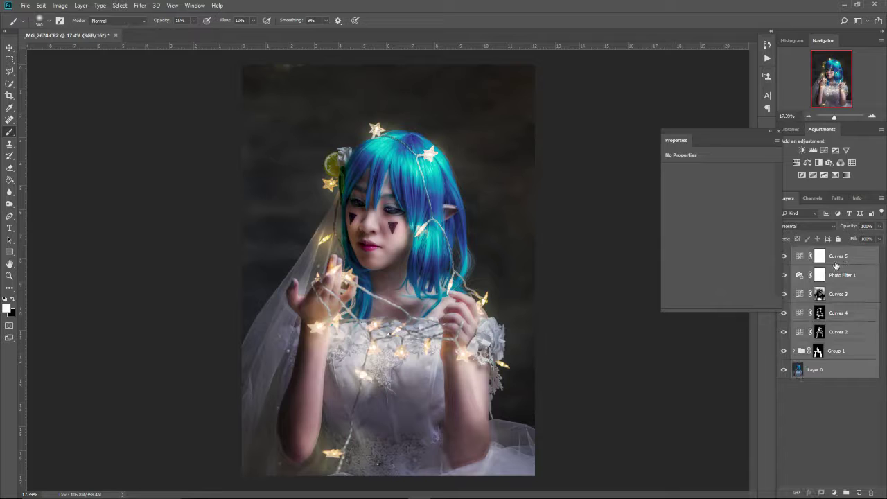
key("ctrl+g")
Duplicate Group 2 and merge the copy into a single layer.
right_click(840, 256)
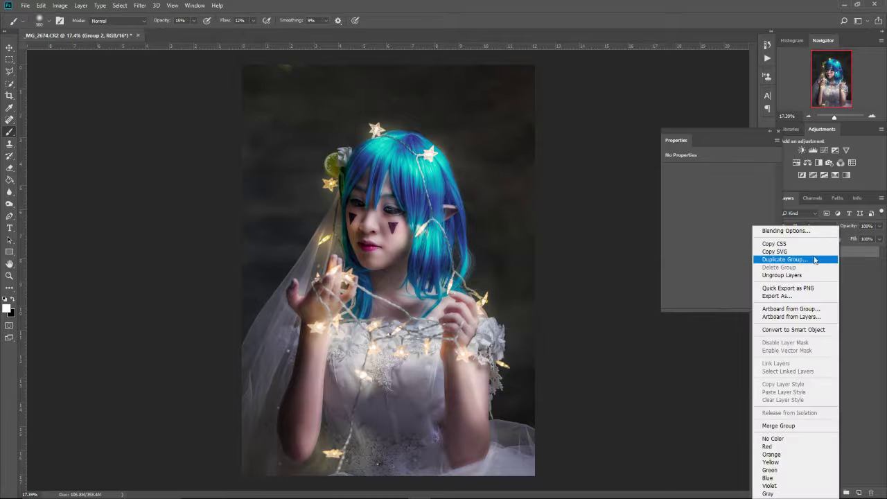
left_click(811, 260)
left_click(522, 146)
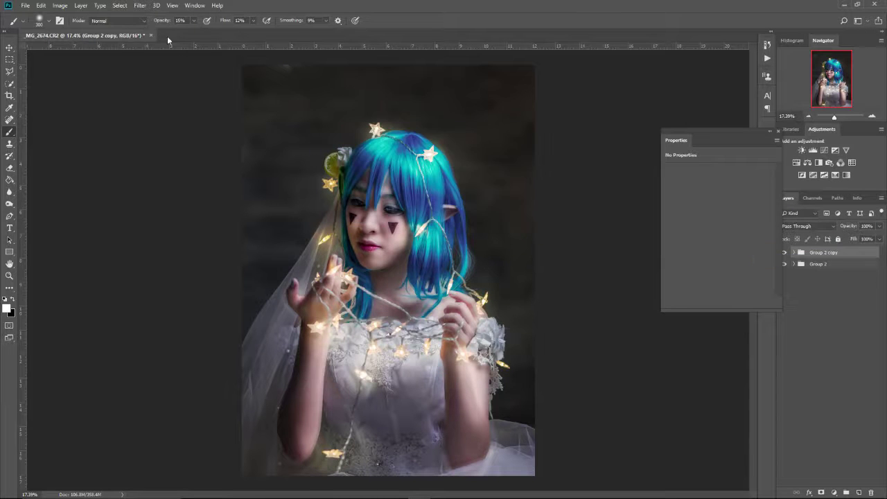
left_click(138, 5)
left_click(819, 261)
right_click(830, 258)
left_click(781, 426)
Open the Camera Raw Filter on the merged Group 2 copy and try out the basic Contrast and Clarity adjustments.
left_click(140, 6)
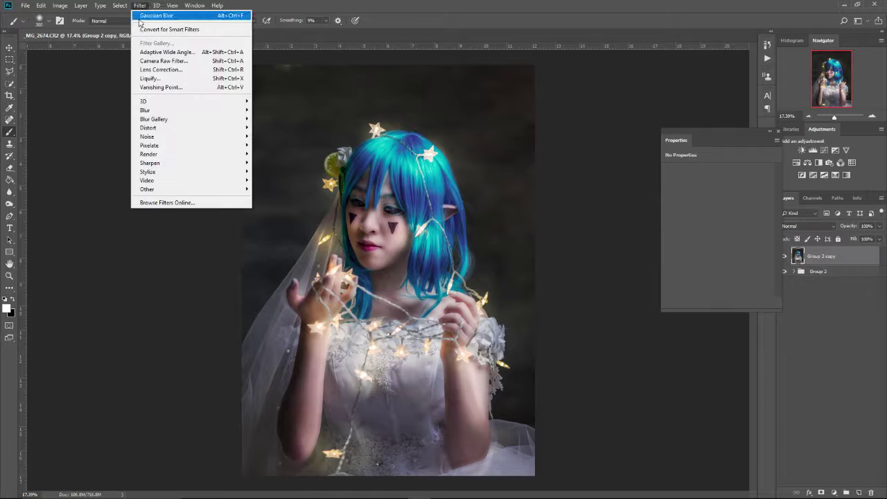
left_click(163, 61)
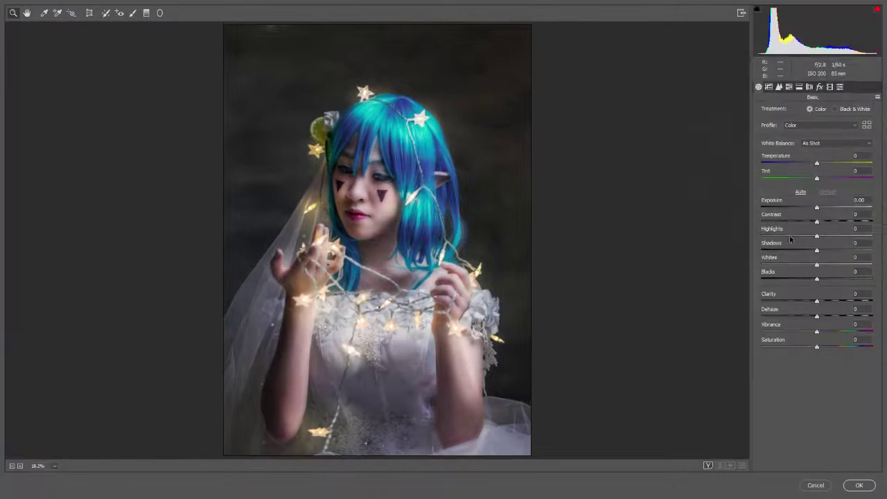
mouse_move(817, 223)
left_mouse_down()
mouse_move(829, 221)
mouse_move(817, 222)
left_mouse_up()
mouse_move(817, 301)
left_mouse_down()
mouse_move(853, 301)
mouse_move(817, 303)
left_mouse_up()
Add a Radial Filter ellipse around the subject's head and upper body, make it affect the outside, and reset its local corrections.
left_click(160, 13)
left_click_drag(342, 193, 421, 311)
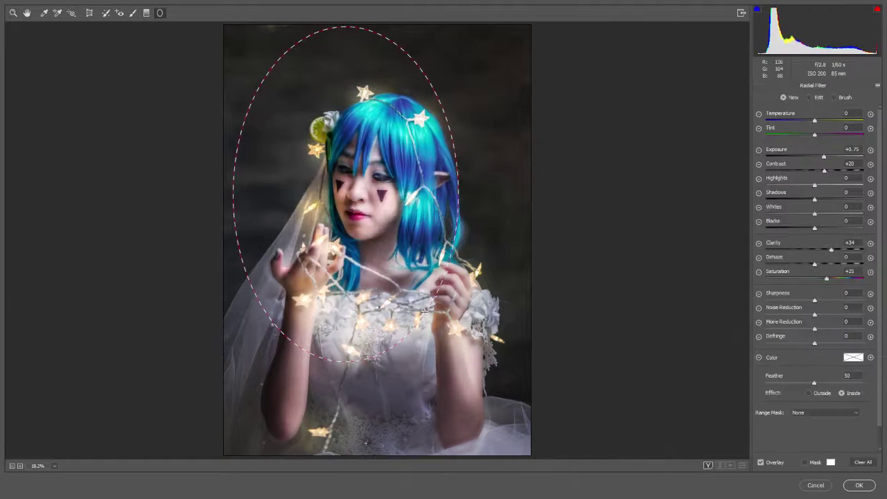
mouse_move(399, 268)
left_mouse_down()
mouse_move(426, 325)
mouse_move(417, 293)
left_mouse_up()
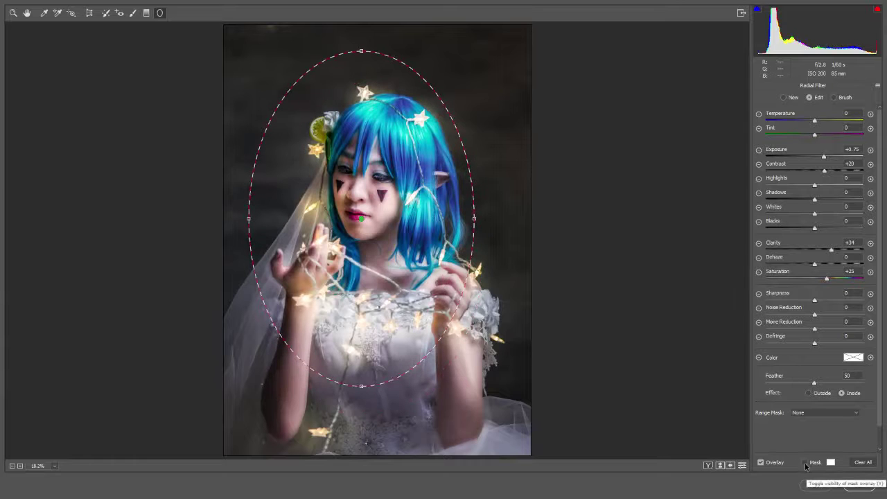
left_click(809, 393)
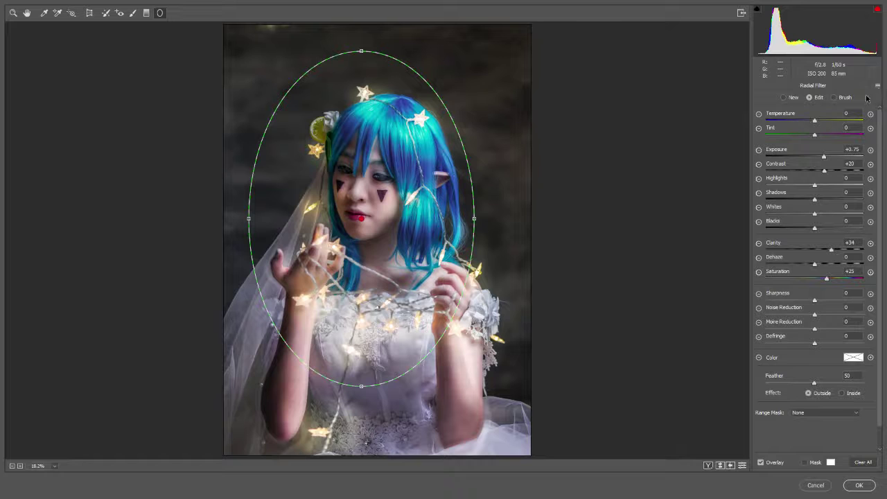
left_click(878, 87)
left_click(849, 106)
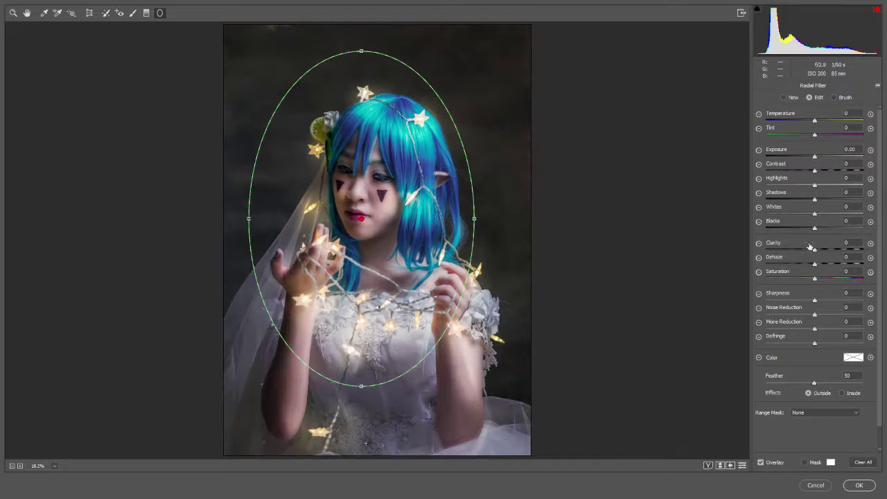
Set the radial filter's Clarity to +80 and Whites to +70, with Blacks reset to 0.
left_click_drag(814, 249, 861, 251)
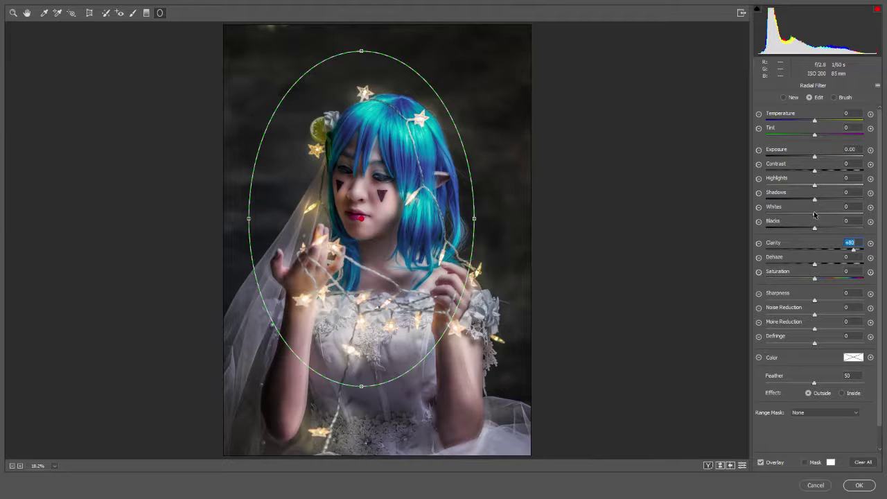
mouse_move(815, 214)
left_mouse_down()
mouse_move(852, 215)
mouse_move(807, 227)
mouse_move(818, 228)
left_mouse_up()
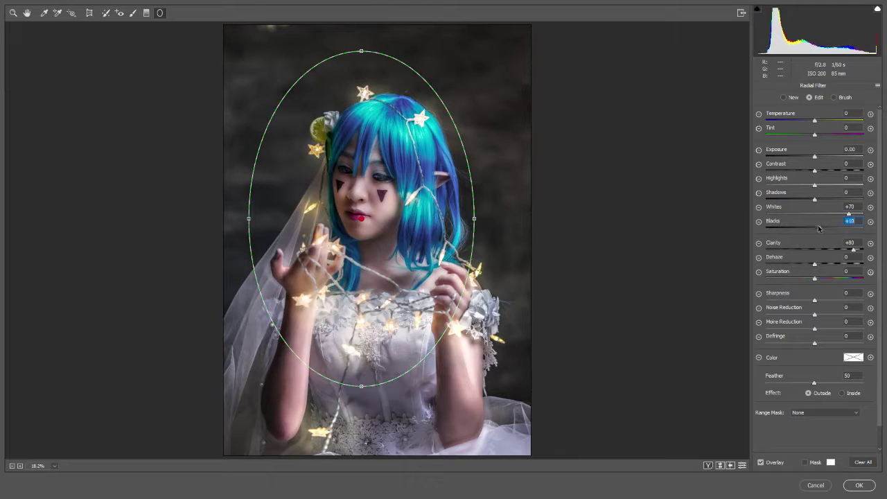
double_click(818, 229)
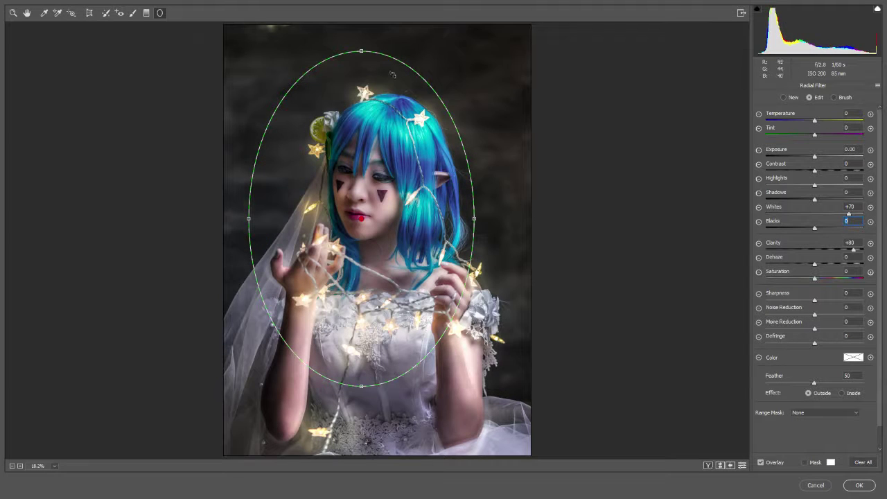
Tilt, reposition and widen the radial ellipse around the subject, and set its Whites to +51 with Blacks at 0.
left_click_drag(395, 45, 422, 52)
left_click_drag(391, 128, 397, 142)
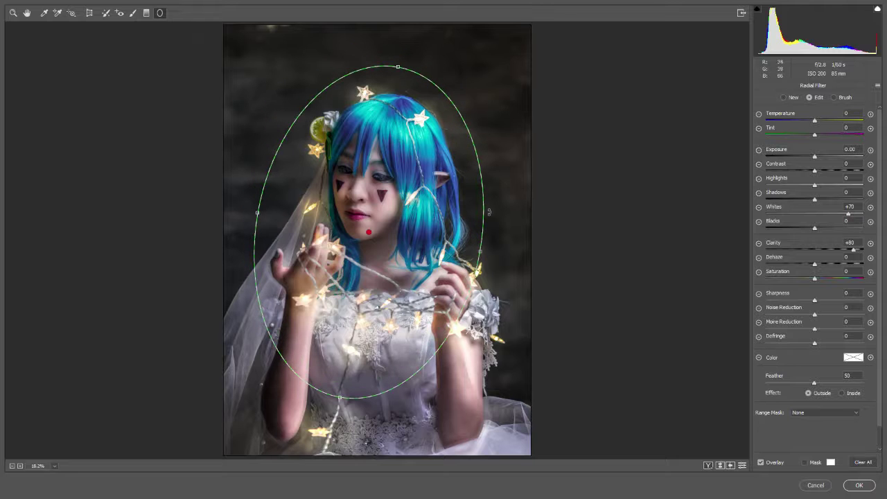
left_click_drag(477, 252, 460, 227)
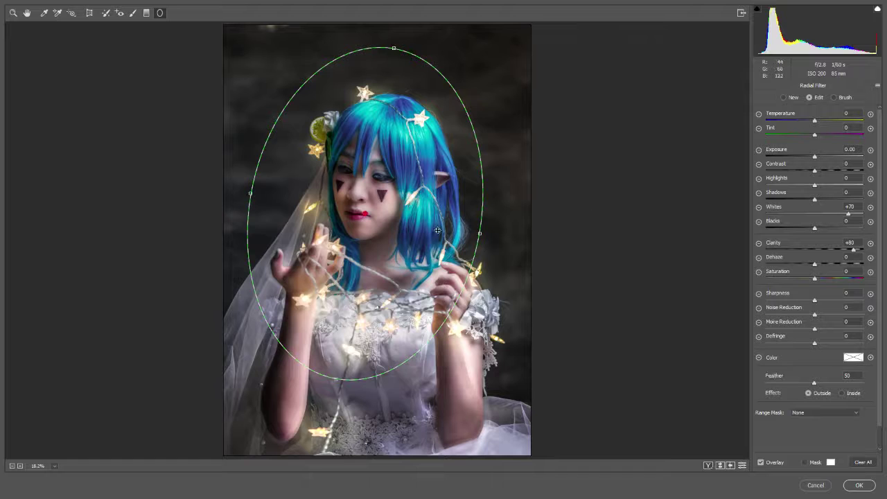
left_click_drag(479, 234, 488, 235)
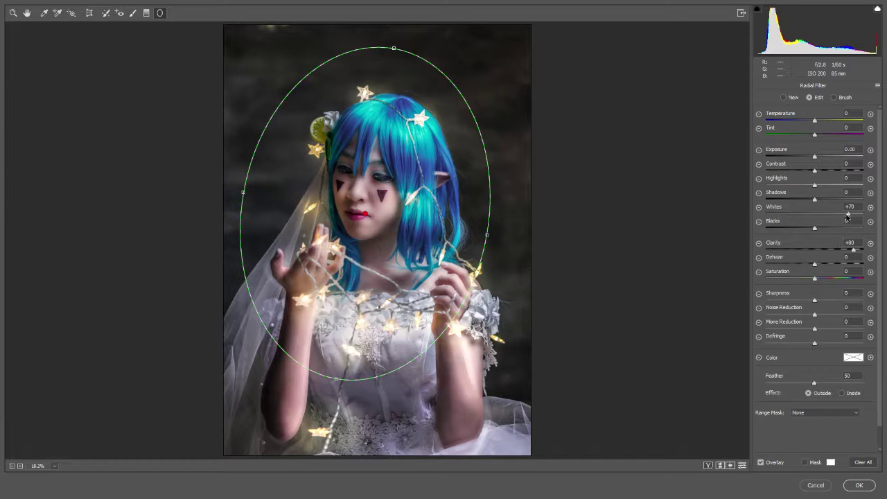
left_click_drag(847, 216, 799, 228)
double_click(799, 228)
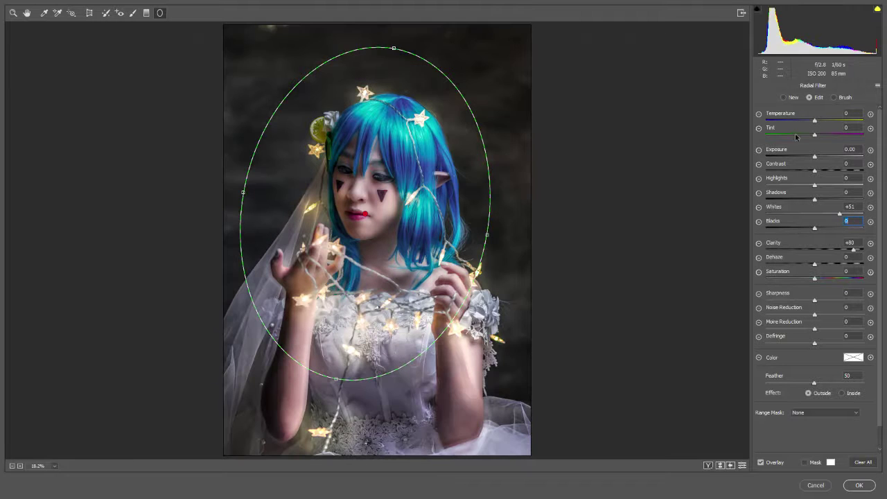
Darken the parametric tone curve with Shadows -12 and Darks -3, and add a post-crop vignette with amount -8.
left_click(12, 12)
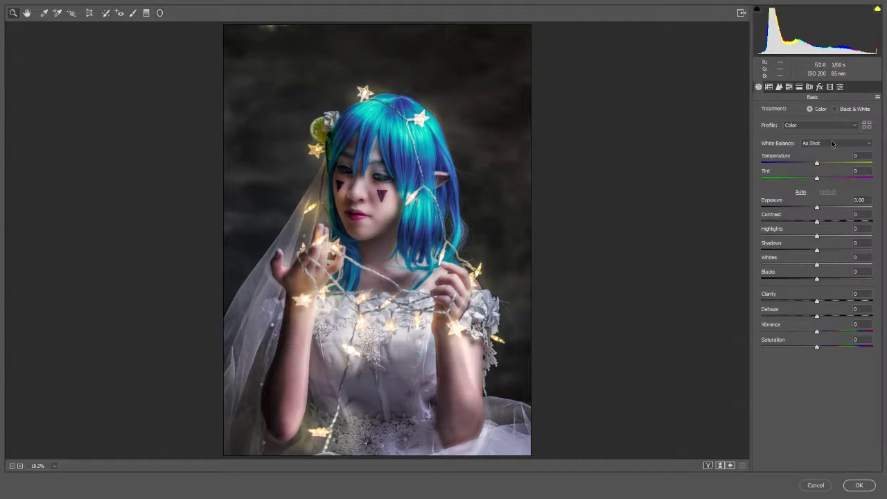
left_click(768, 87)
mouse_move(817, 305)
left_mouse_down()
mouse_move(792, 303)
mouse_move(810, 303)
mouse_move(815, 290)
left_mouse_up()
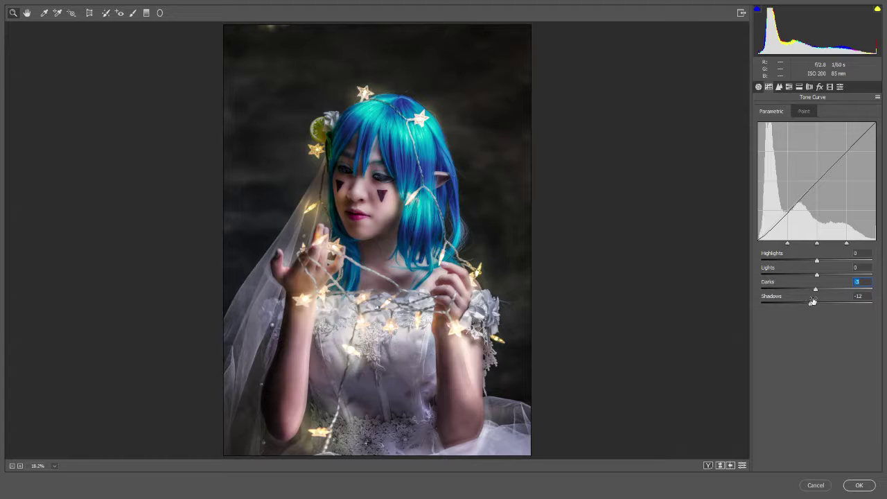
left_click(819, 87)
left_click_drag(816, 208, 805, 208)
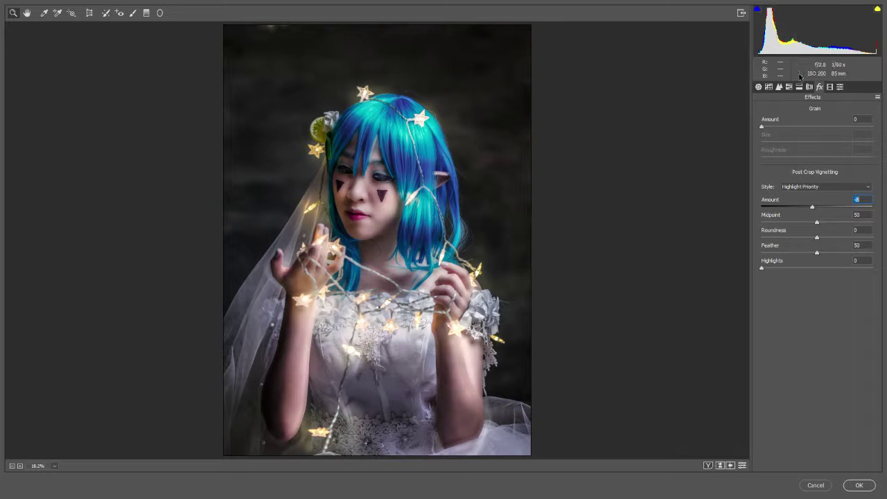
Raise the sharpening Amount and Masking in the Detail settings and apply the Camera Raw Filter.
left_click(799, 87)
left_click(810, 87)
left_click(799, 87)
left_click(810, 87)
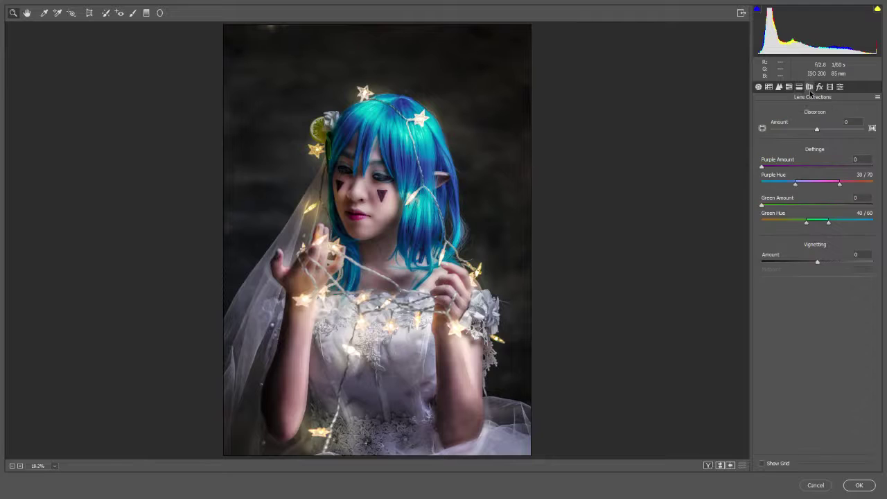
left_click(790, 87)
left_click(780, 87)
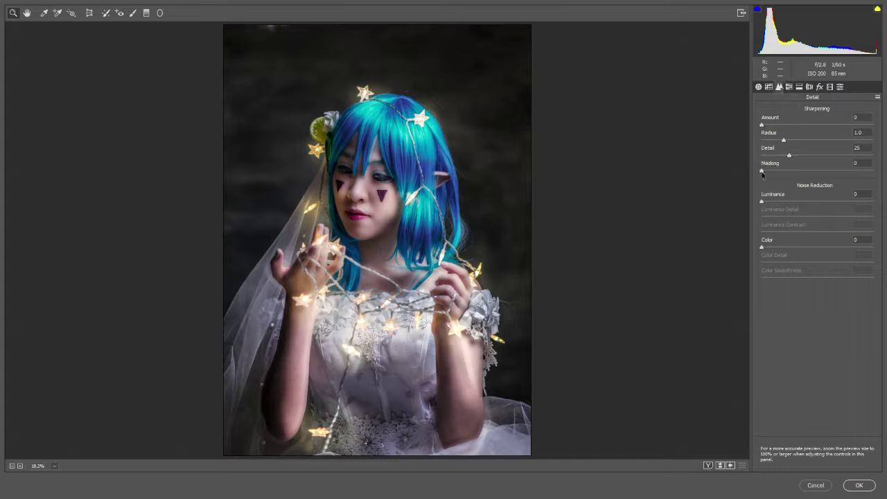
left_click_drag(762, 173, 853, 170)
left_click_drag(764, 125, 802, 126)
left_click_drag(853, 170, 851, 172)
left_click(770, 86)
left_click(759, 87)
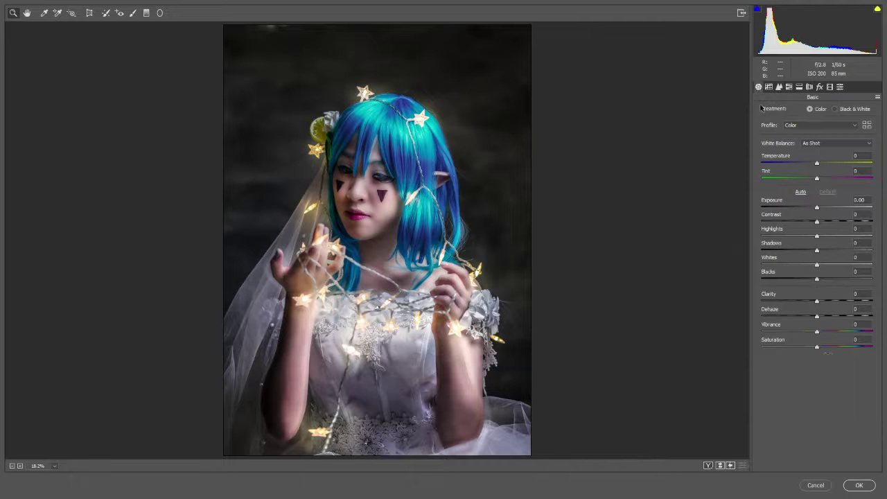
left_click(859, 485)
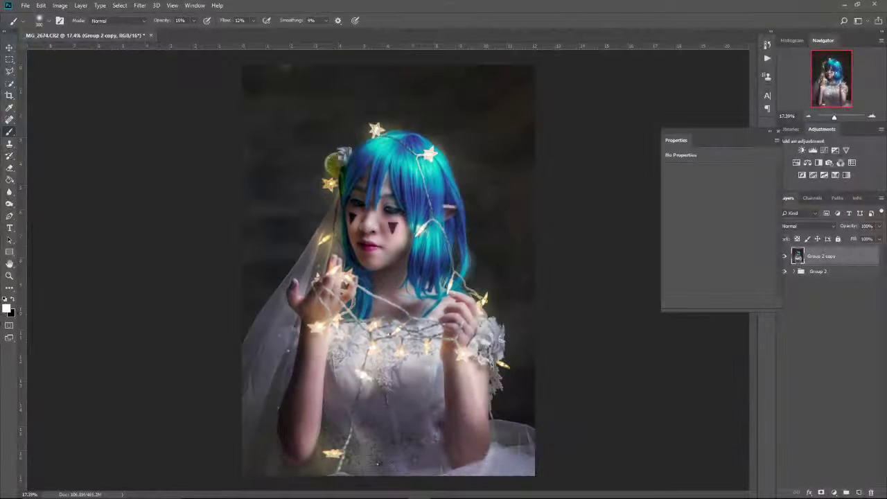
Compare the portrait before and after the Camera Raw Filter.
key("ctrl+z")
key("ctrl+z")
key("ctrl+z")
key("ctrl+z")
Save the layered document in Photoshop format as _MG_2674.psd.
left_click(26, 7)
left_click(58, 109)
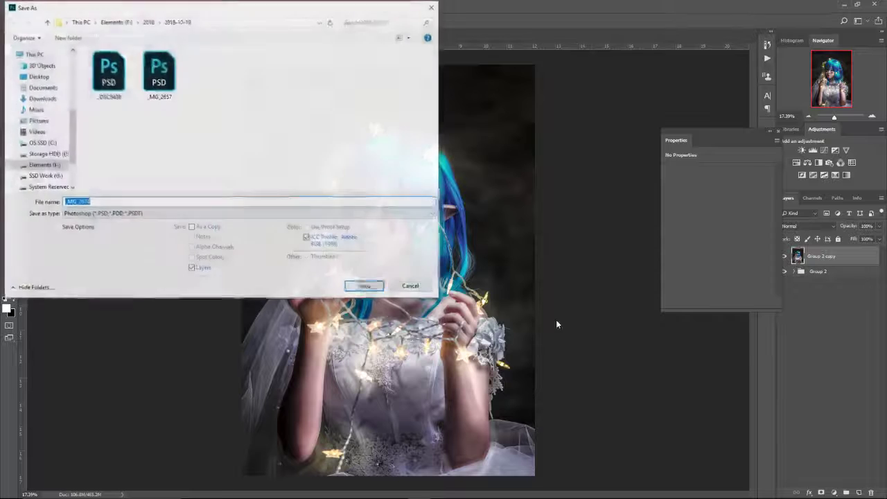
left_click(365, 287)
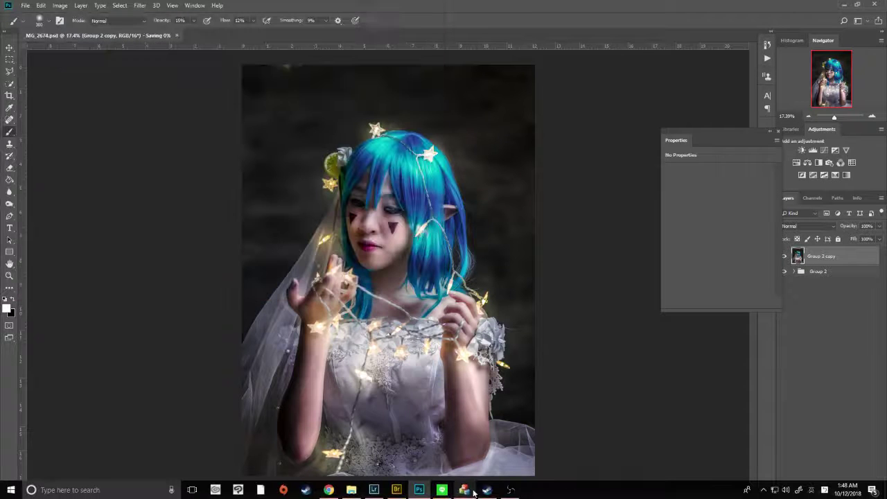